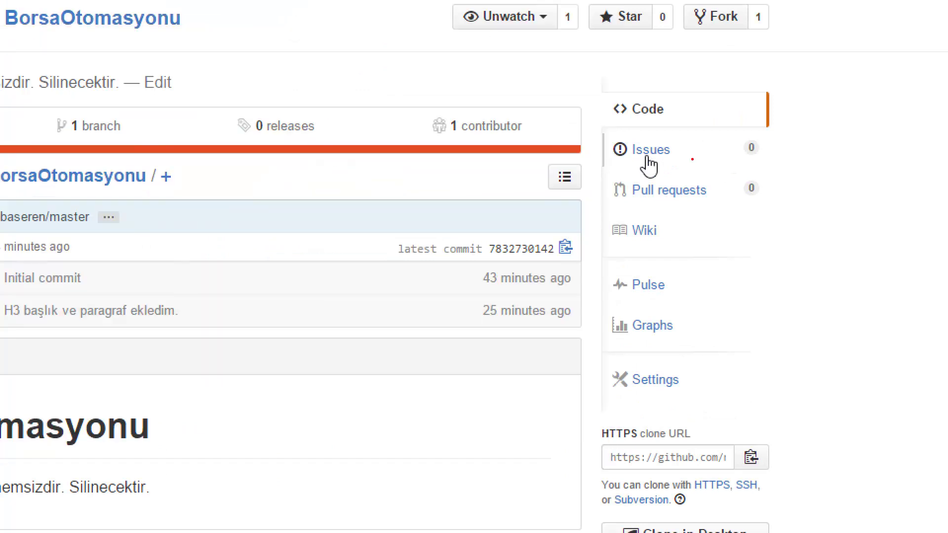
left_click_drag(693, 159, 602, 135)
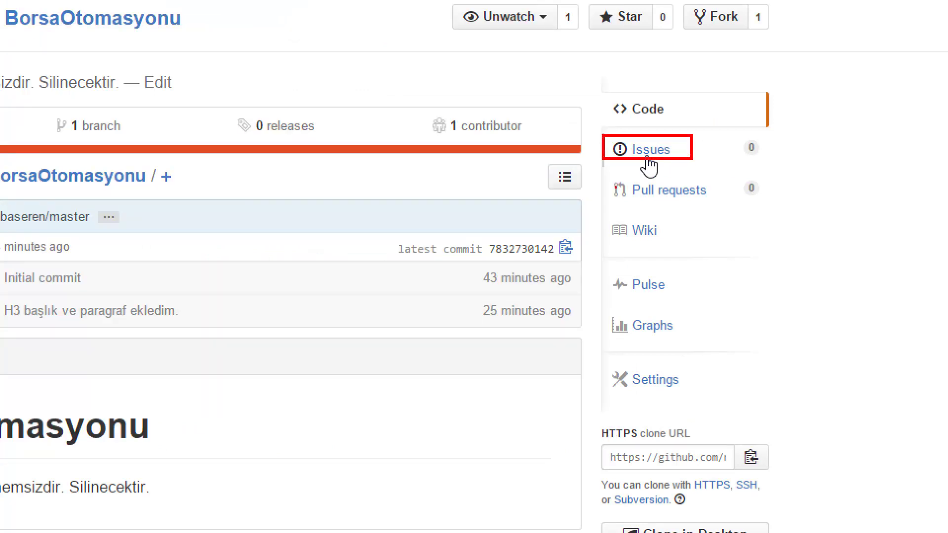
key("Escape")
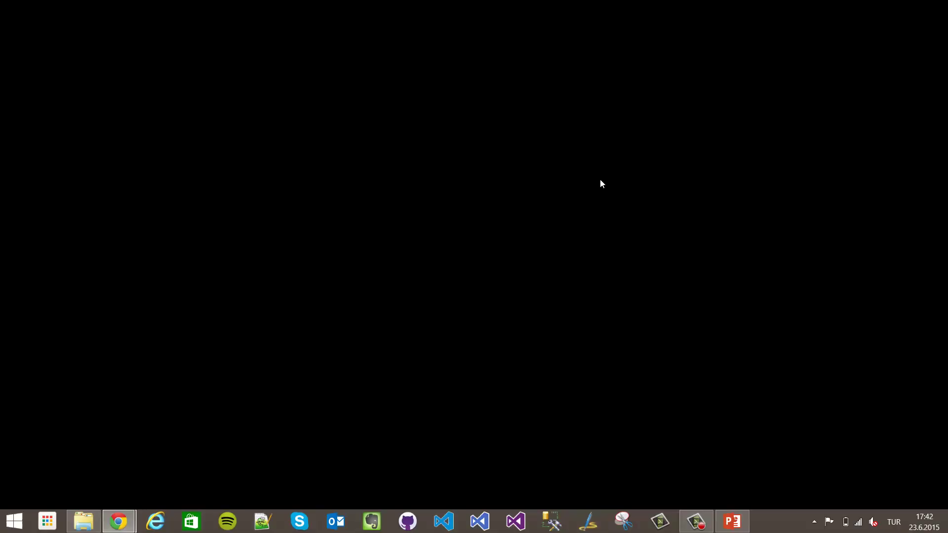
Start a new issue in the BorsaOtomasyonu repository with the title "Sayfa tasarımı yapılacak".
left_click(642, 151)
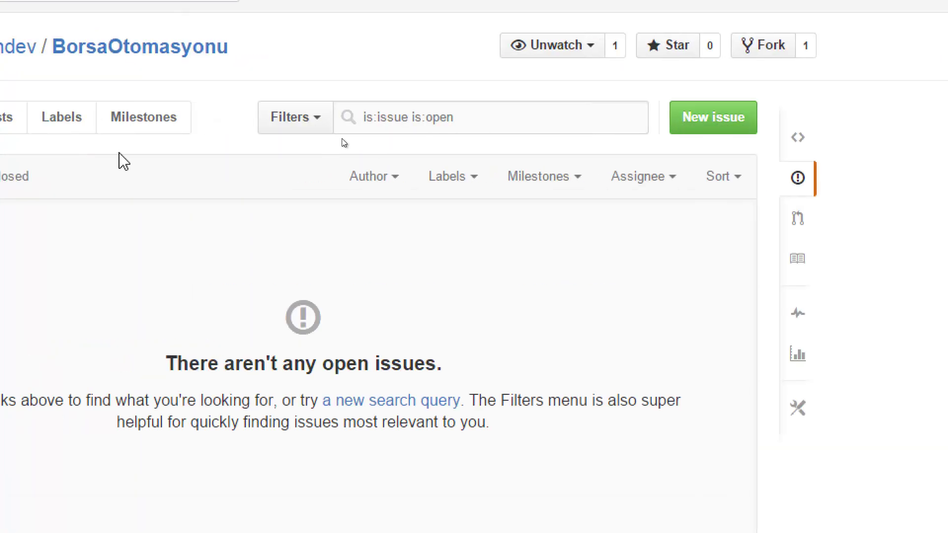
left_click(767, 130)
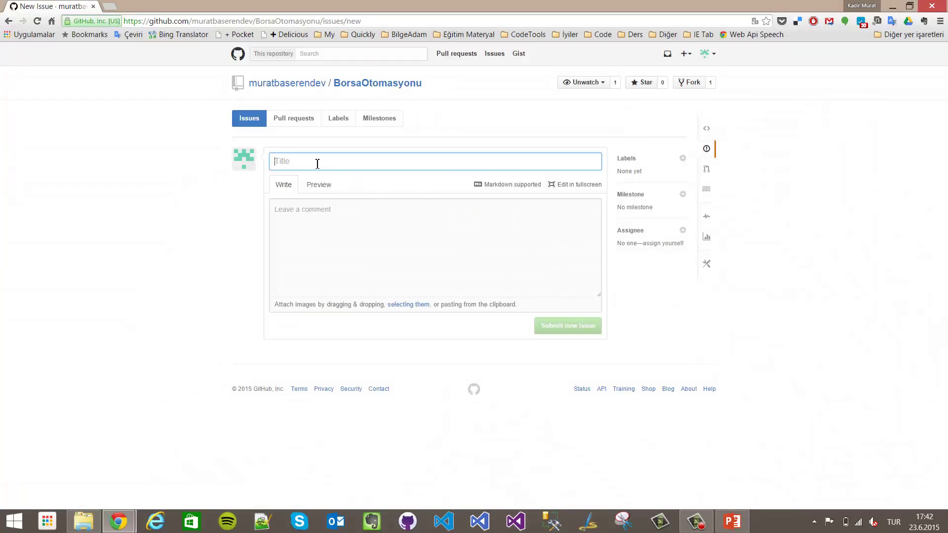
left_click(318, 164)
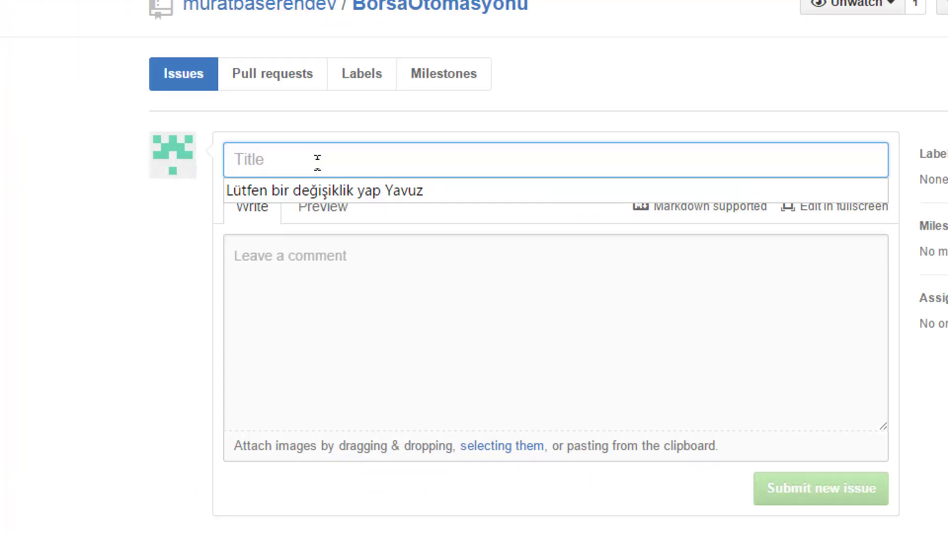
type("Sayfa")
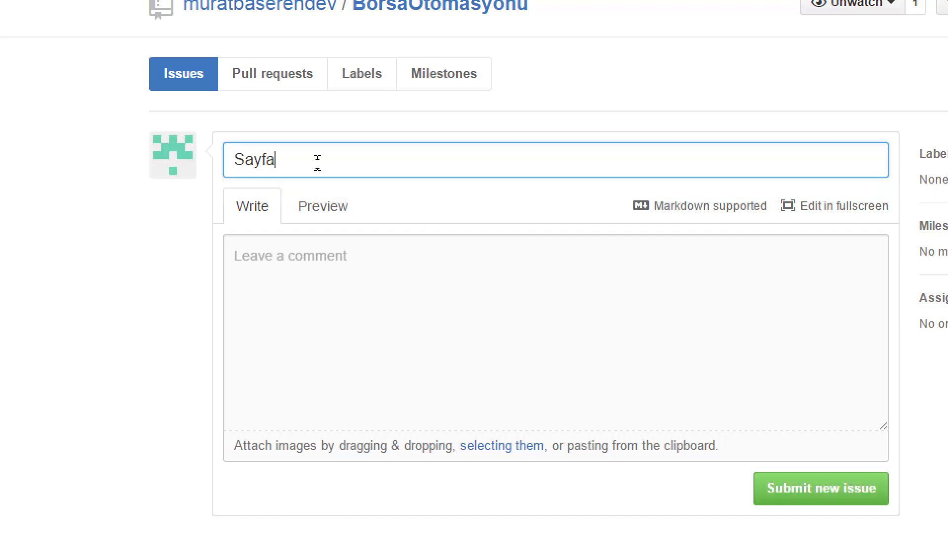
type(" tasarımı yapılacak")
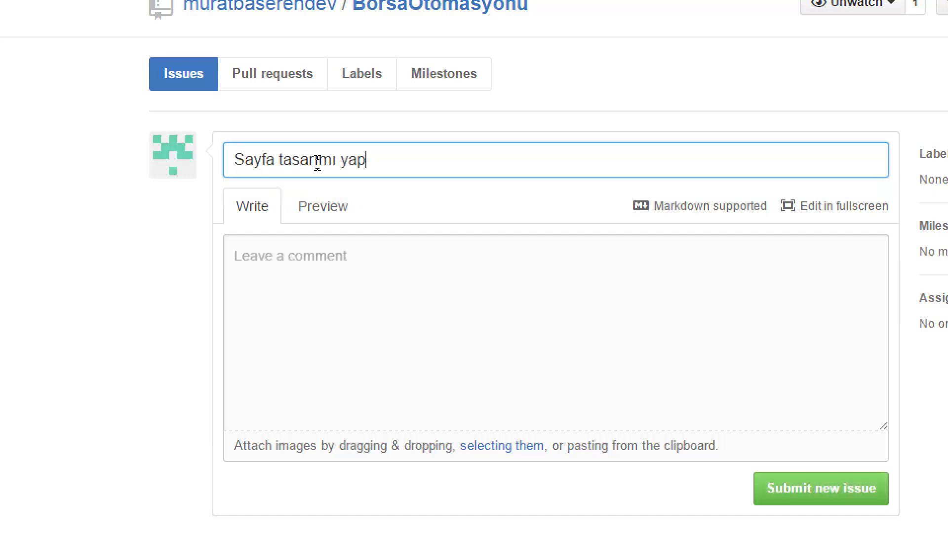
Describe the issue as "Sayfaya uygun bir css kodlaması yapılmalı." and submit it.
left_click(328, 271)
type("Sayfaya u")
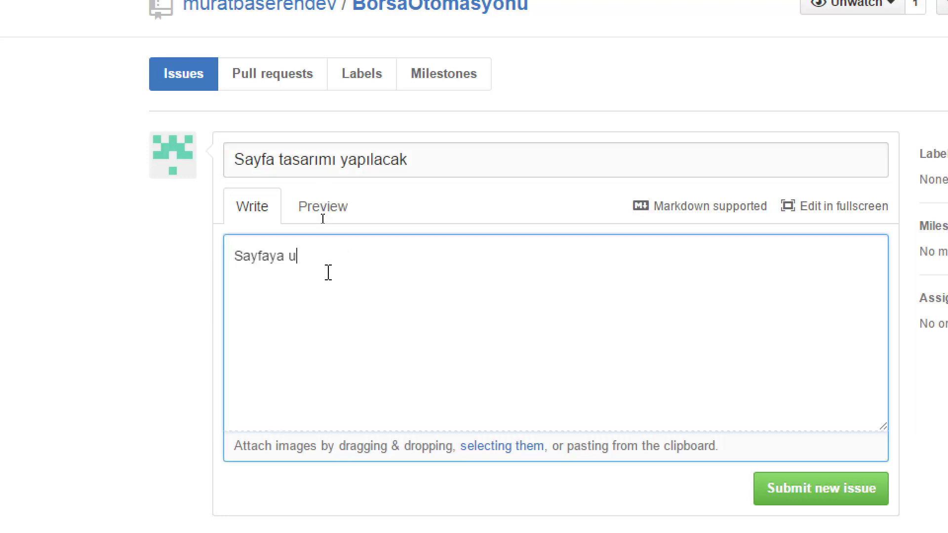
type("ygun bir css kodlaması")
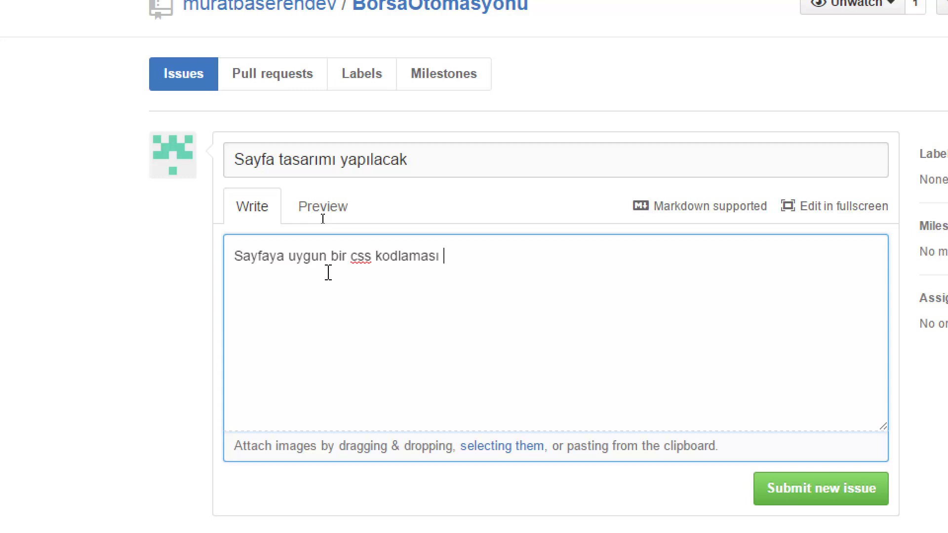
type(" yapılmalı.")
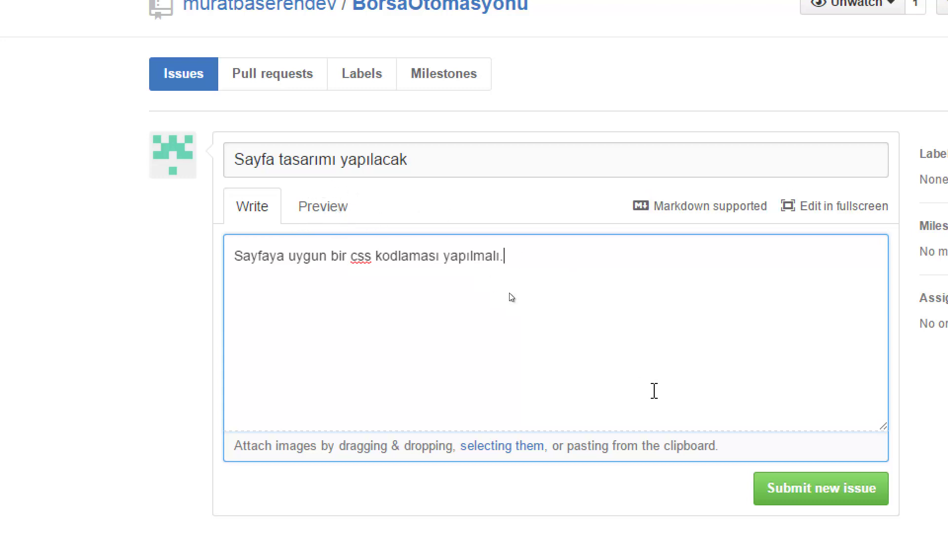
scroll(828, 476, "down", 1)
left_click(834, 469)
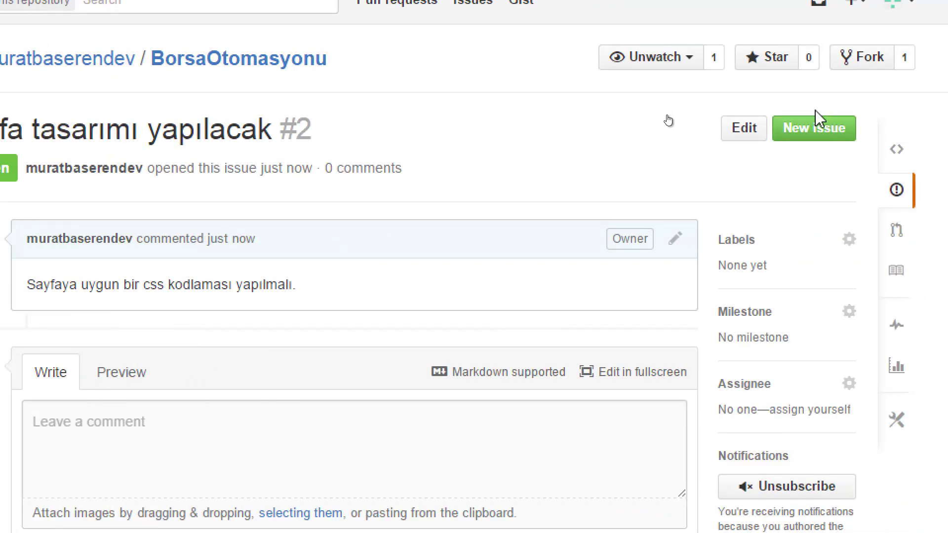
Start another new issue with the title "Sayfa tasarımı bootstrap ile yapılacak.".
left_click(818, 128)
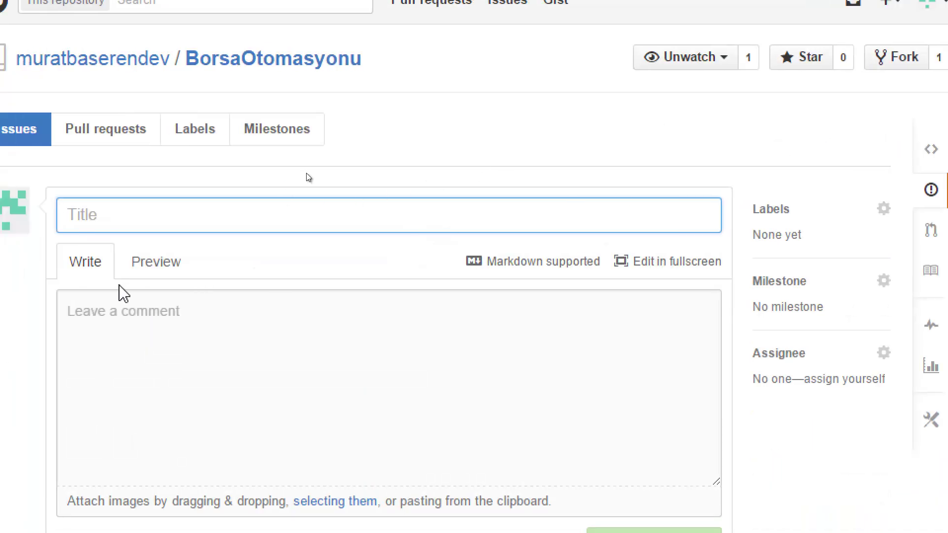
left_click(148, 220)
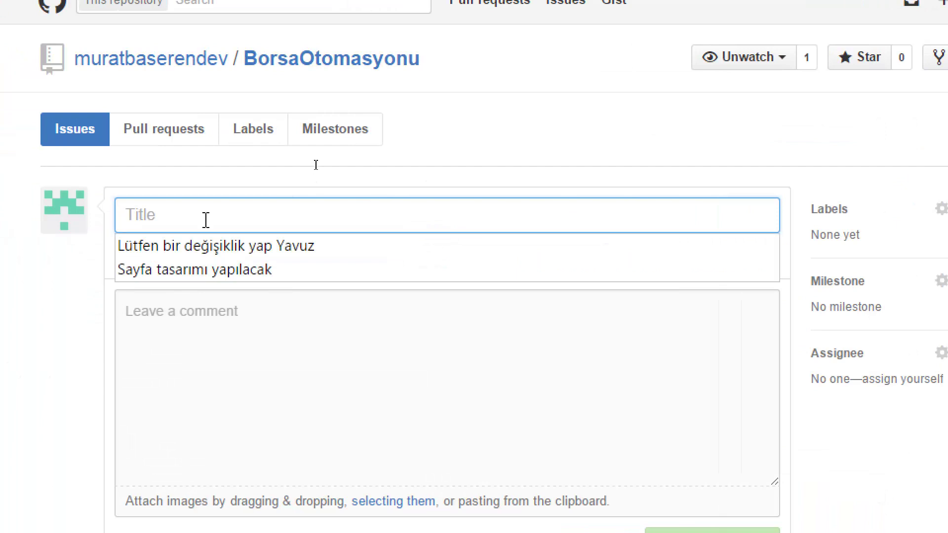
type("Sayfa tasarımı")
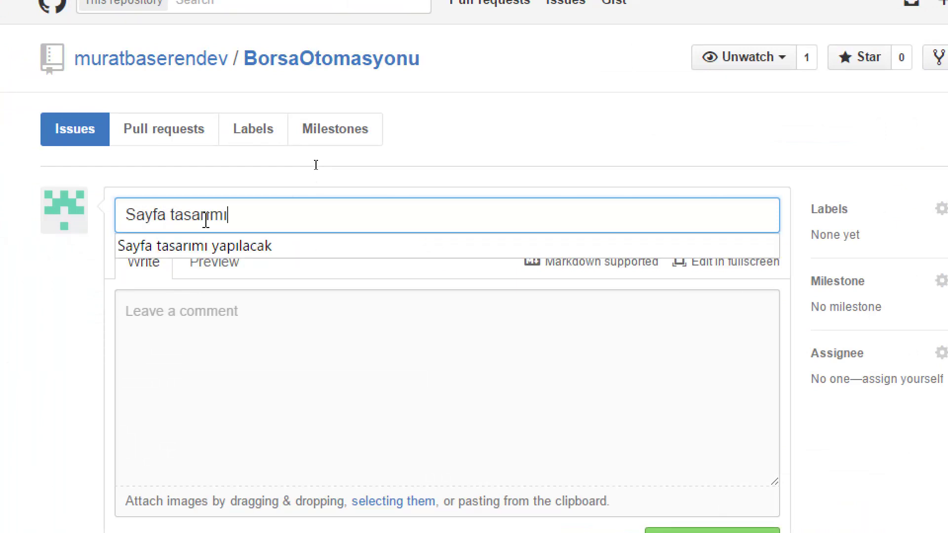
type(" b")
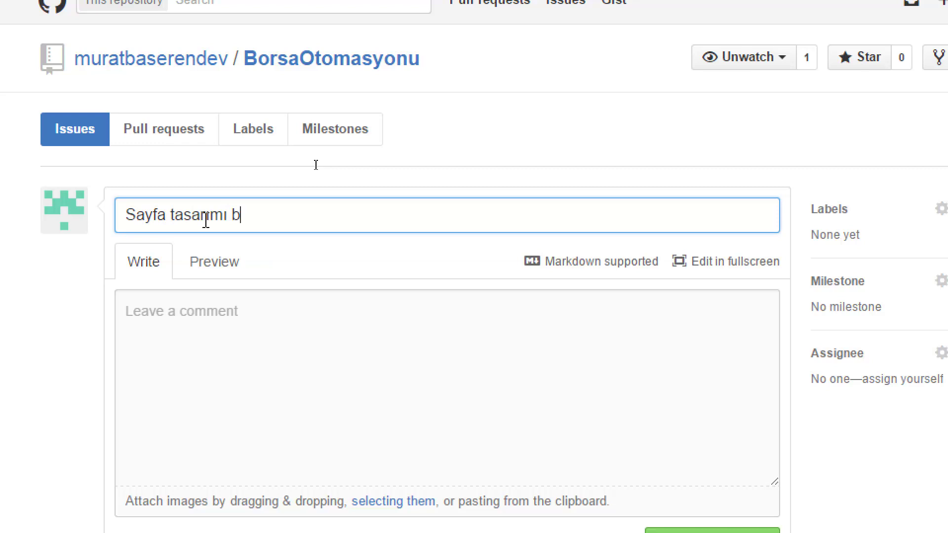
type("ootstrap ol")
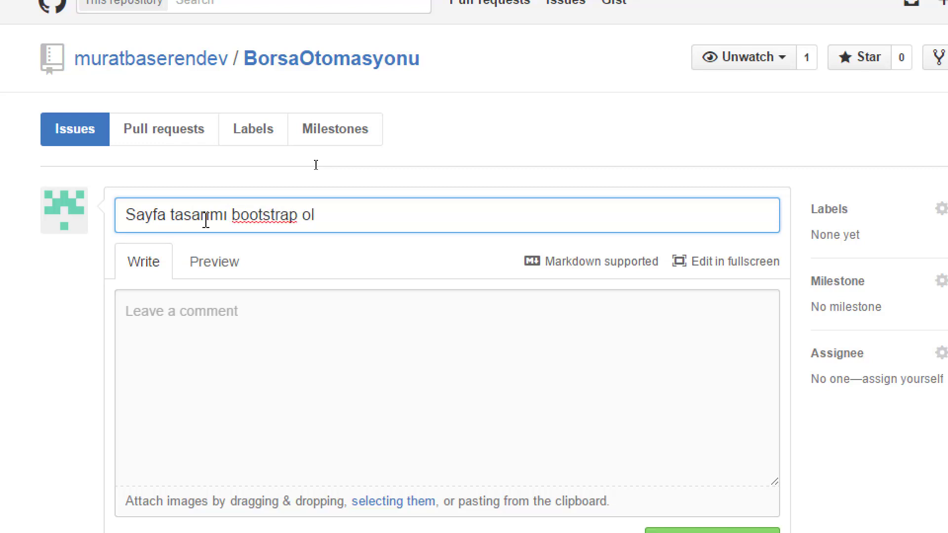
key("BackSpace")
key("BackSpace")
type("'e")
key("BackSpace")
key("BackSpace")
type("ile yapılacak.")
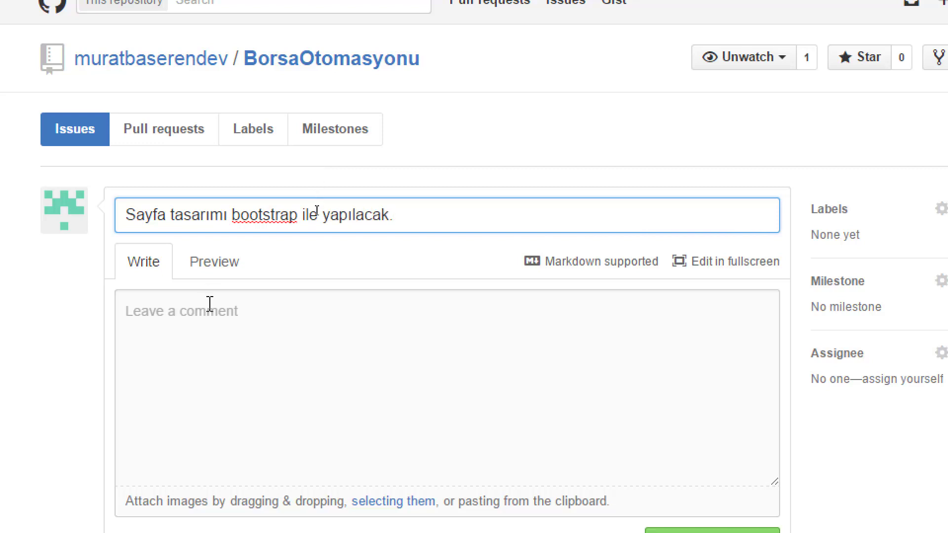
Describe the issue as "Bootstrap ile sayfa tasarlanmalı." and submit it.
left_click(208, 311)
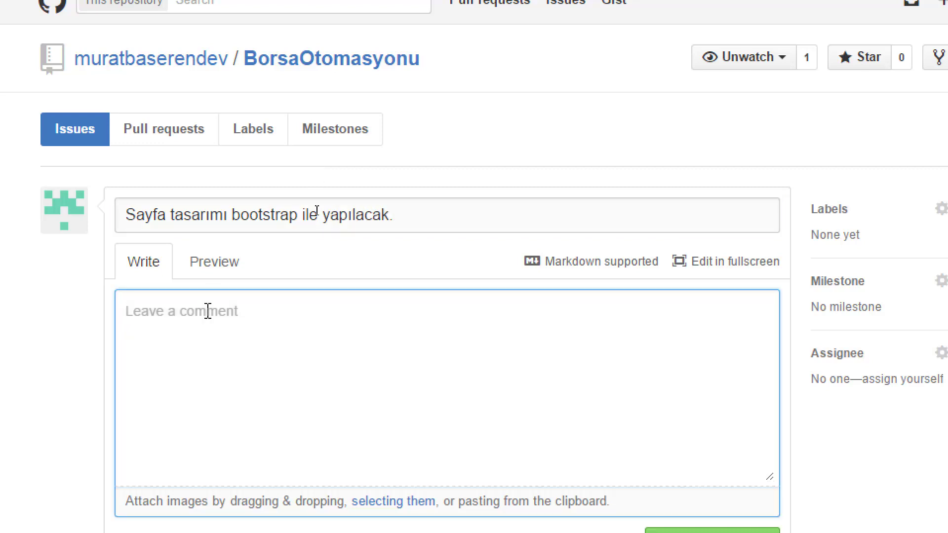
type("Bootst")
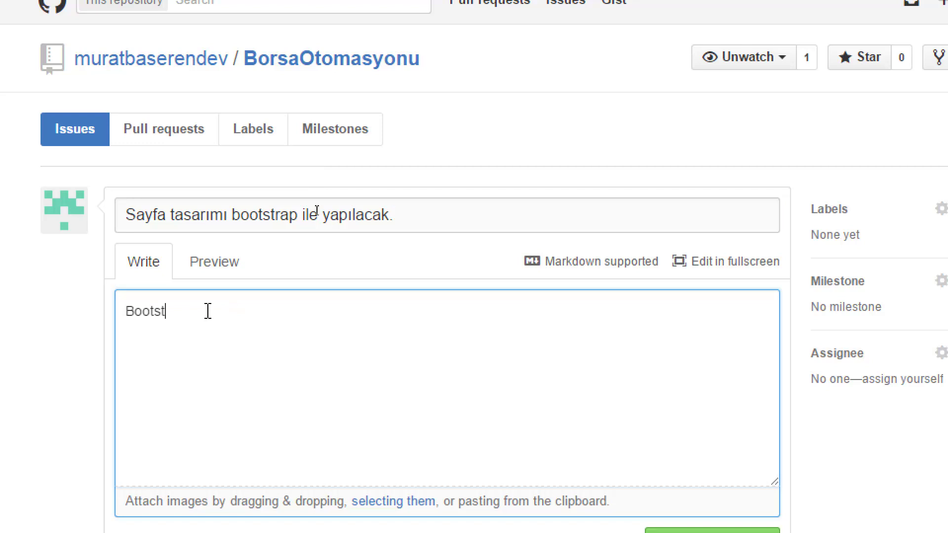
type("rap ile sayfa tasarlanmalı")
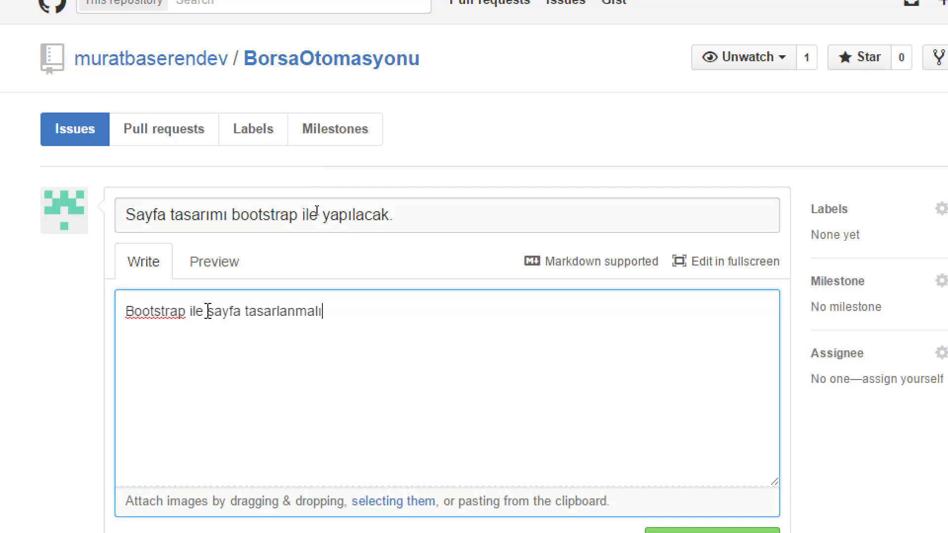
type(".")
scroll(494, 306, "down", 2)
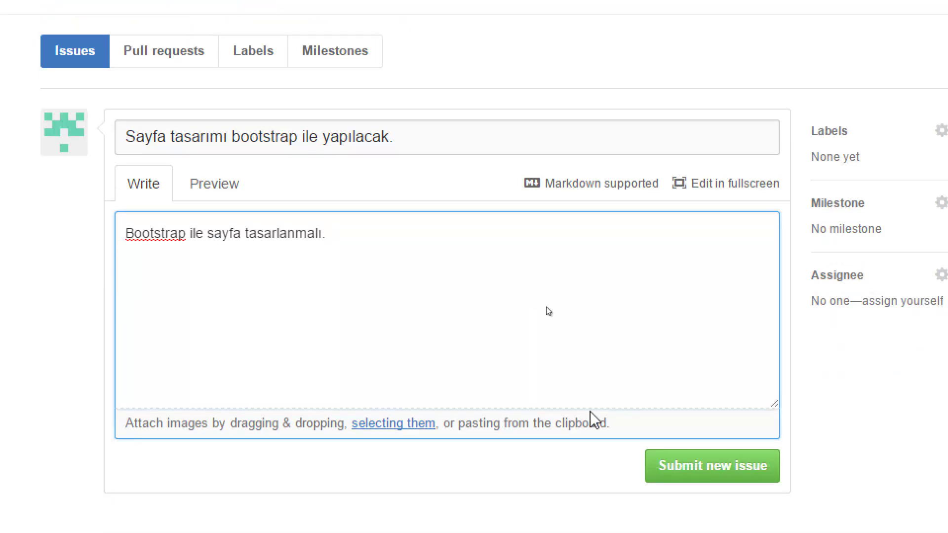
left_click(694, 466)
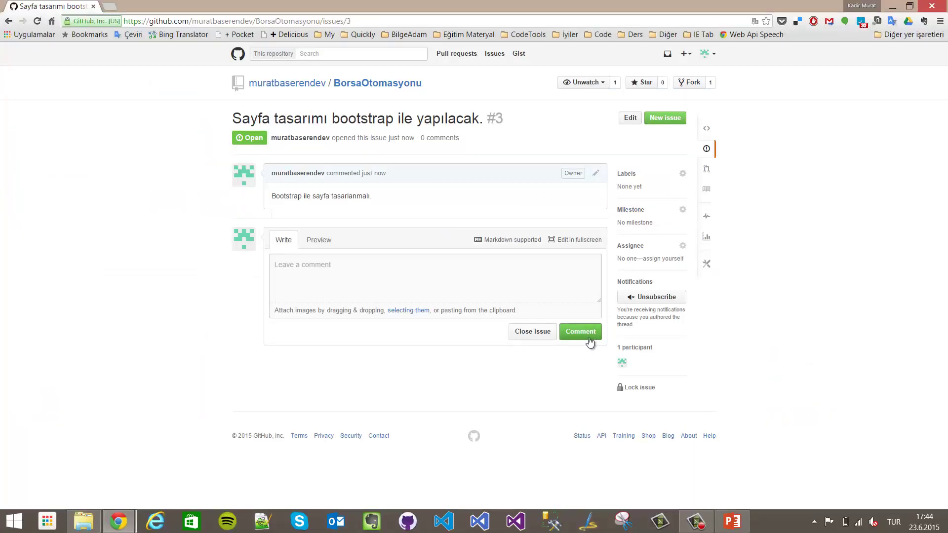
Close the bootstrap issue, and open its description for editing and exit the editor.
left_click(529, 335)
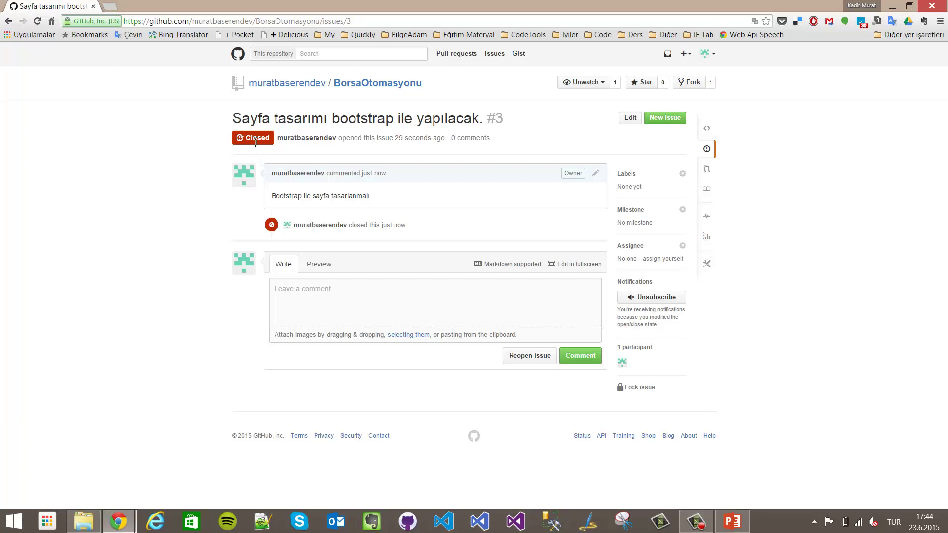
left_click(596, 173)
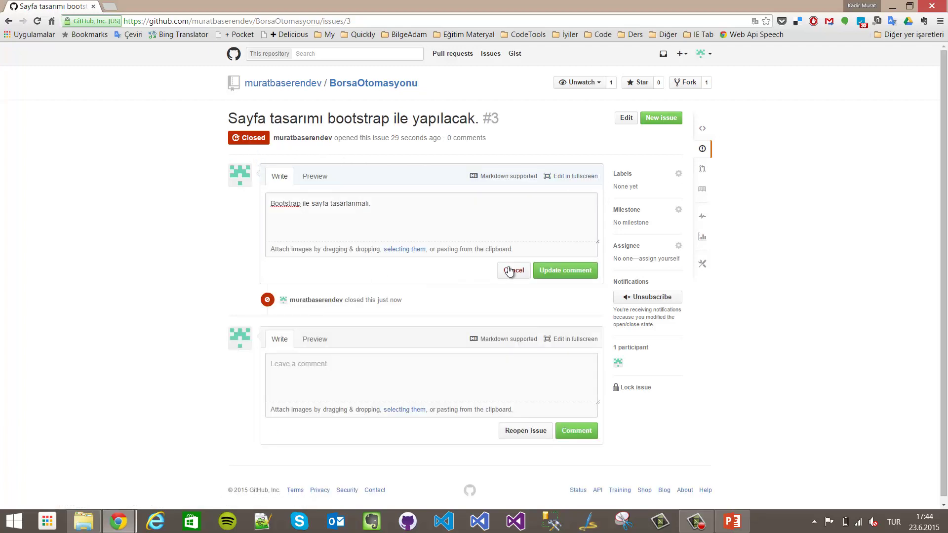
left_click(566, 271)
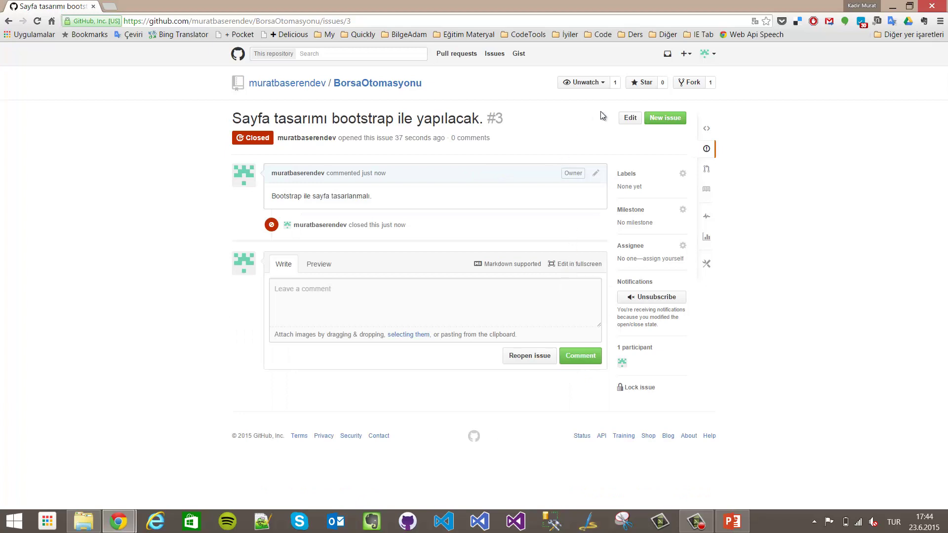
Open the bootstrap issue's title for editing and reopen the issue.
left_click(630, 118)
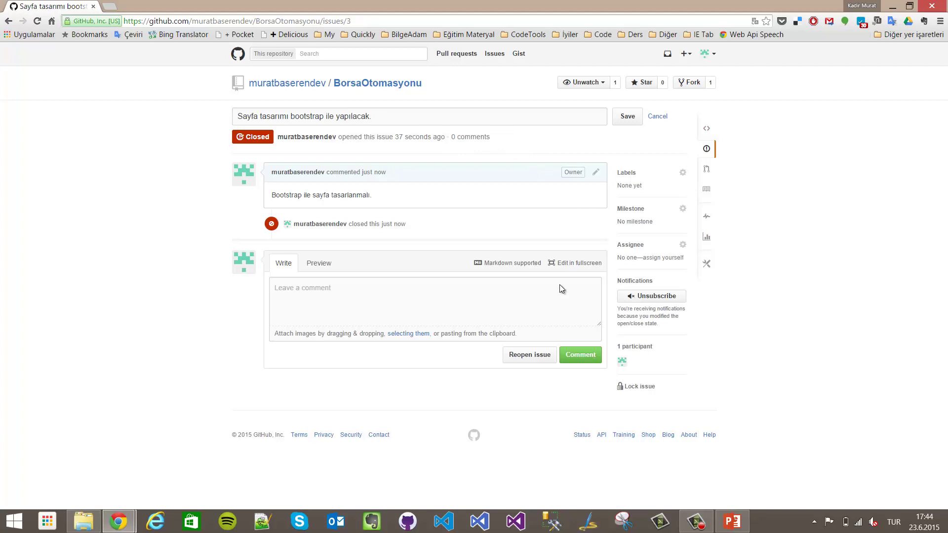
left_click(523, 360)
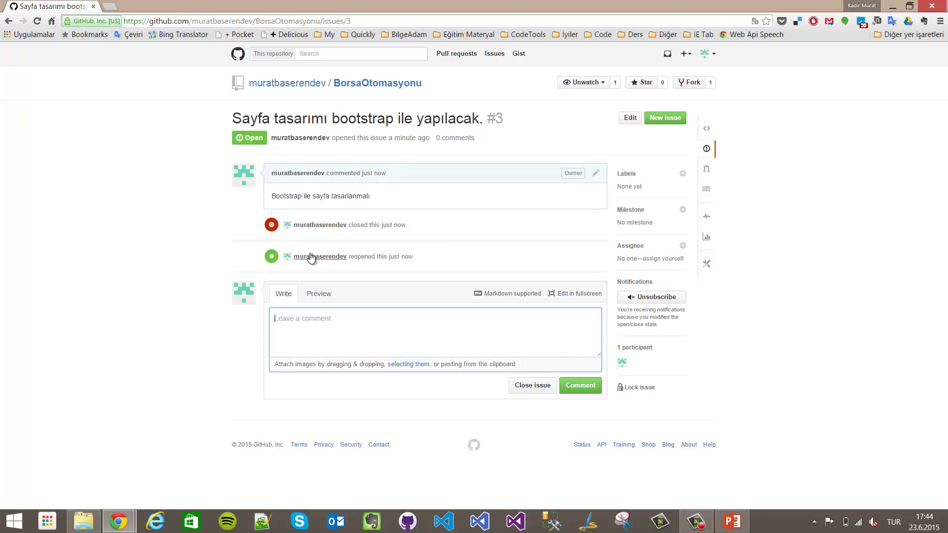
left_click(454, 227)
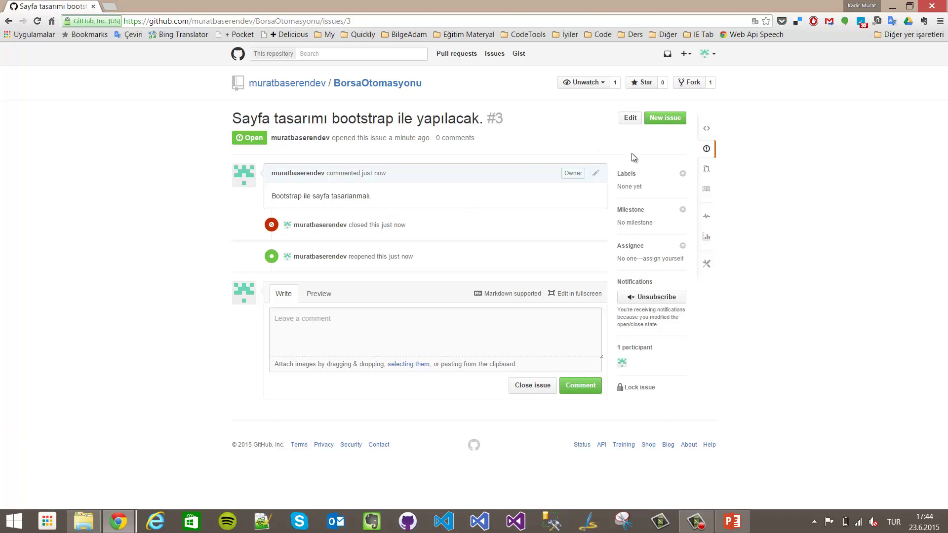
Return to the repository's issue list and start a new issue with the title "Jquery eklenecek".
left_click(706, 149)
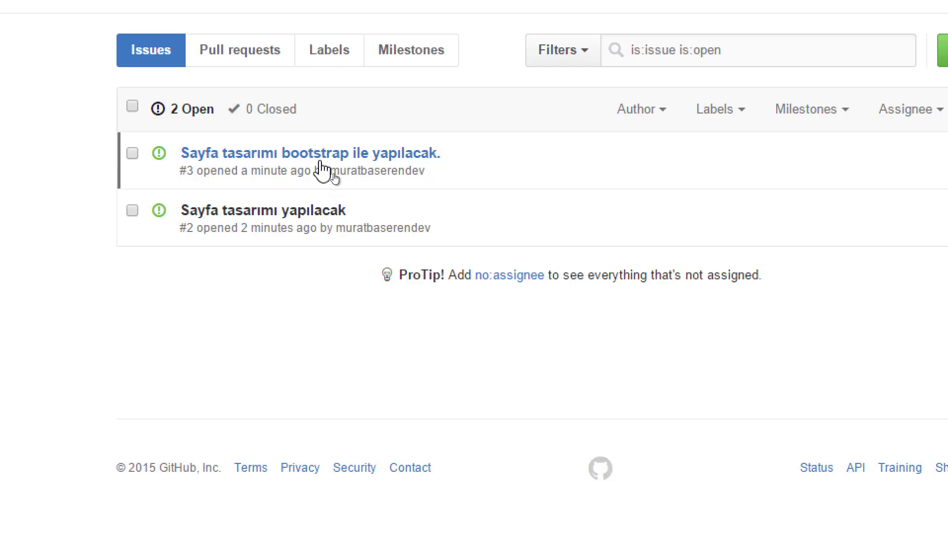
left_click(943, 51)
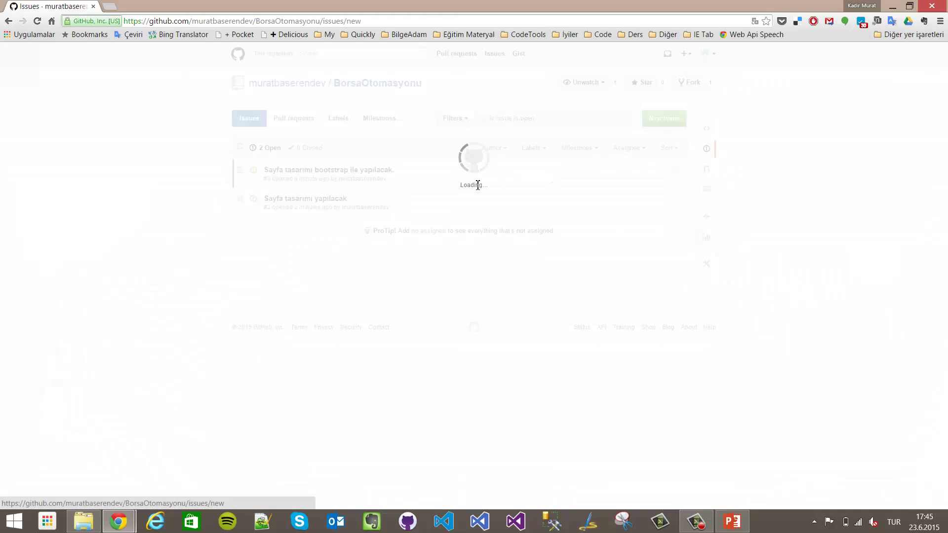
left_click(356, 161)
type("Javasc")
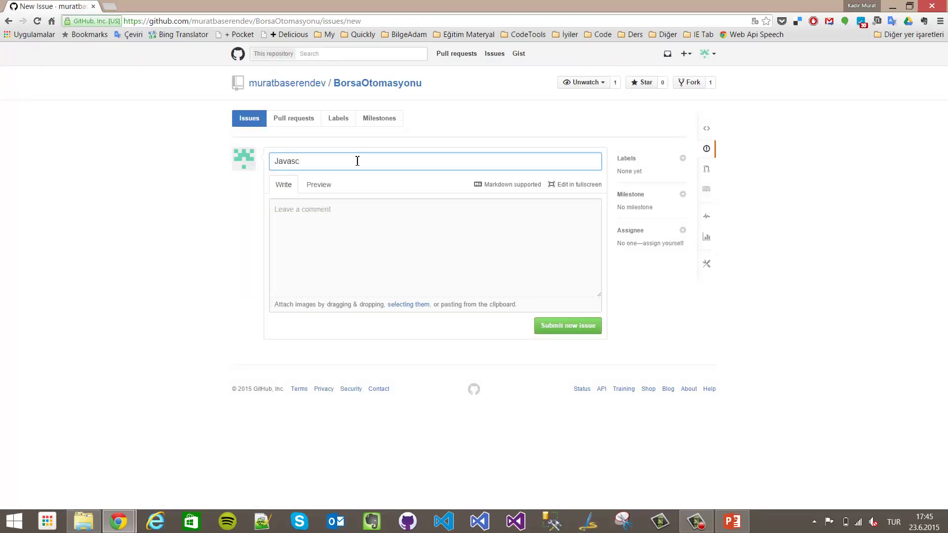
key("ctrl+a")
type("J")
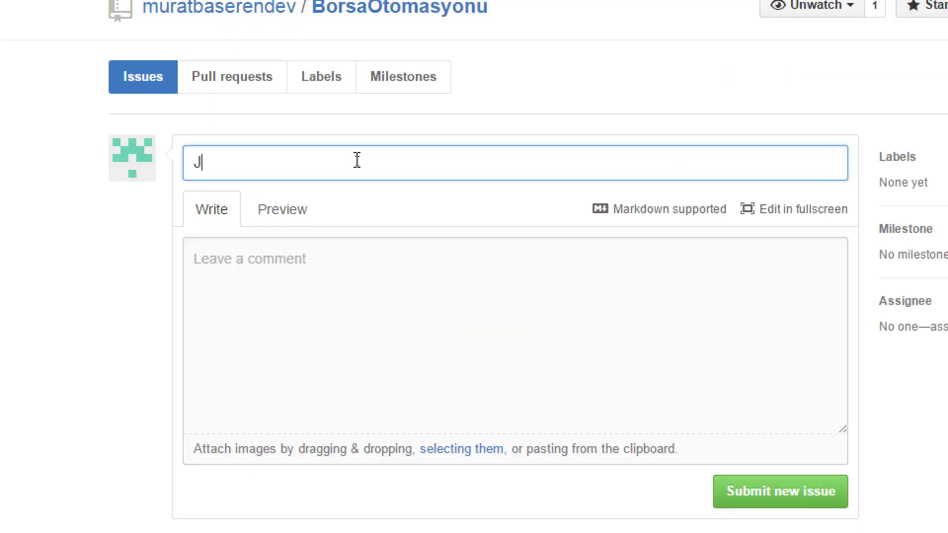
type("query eklenecek")
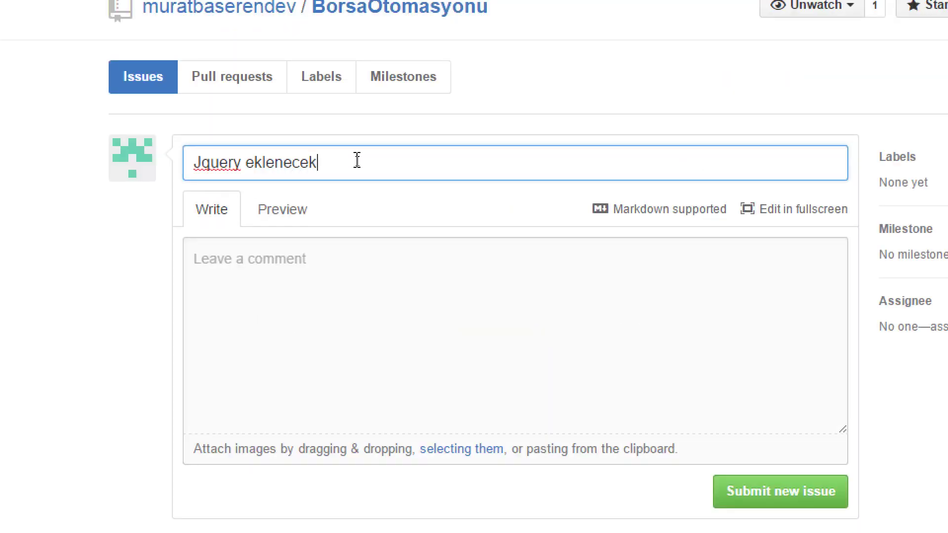
Describe the Jquery issue as "Sayfaya Jquery adresi eklenmeli. Google CDN üzerinden eklenecek." and submit it.
left_click(322, 271)
type("Sayfaa")
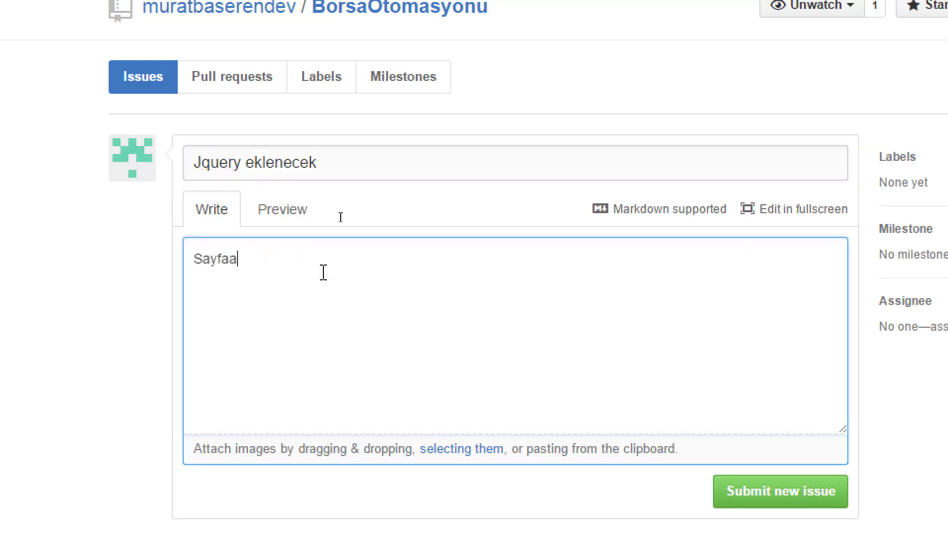
key("BackSpace")
type("ya Jquery ")
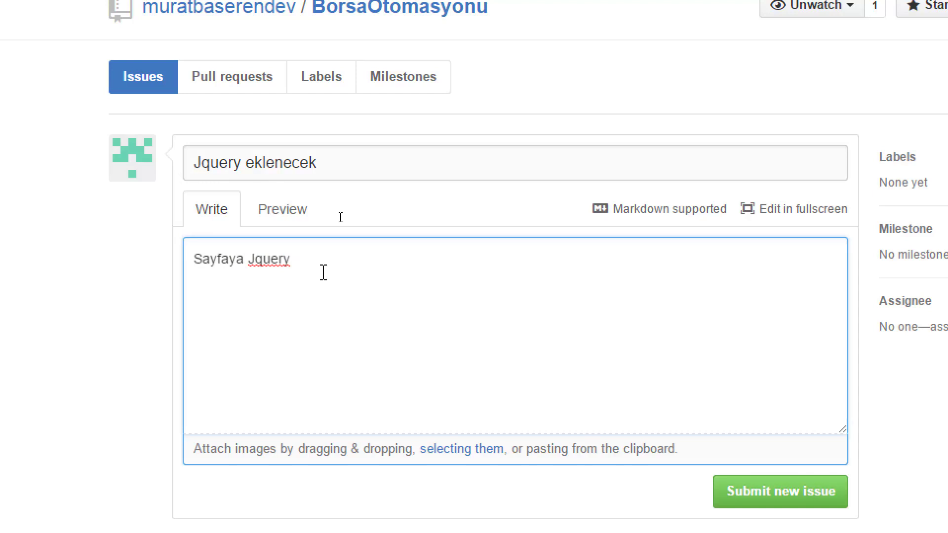
type("adresi eklenmeli.")
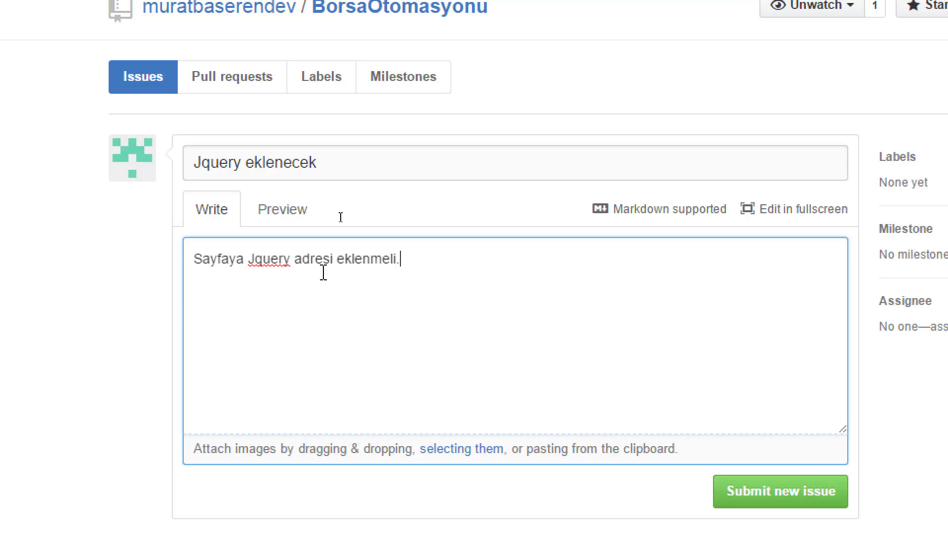
type(" Google")
type("CDN üzerinde")
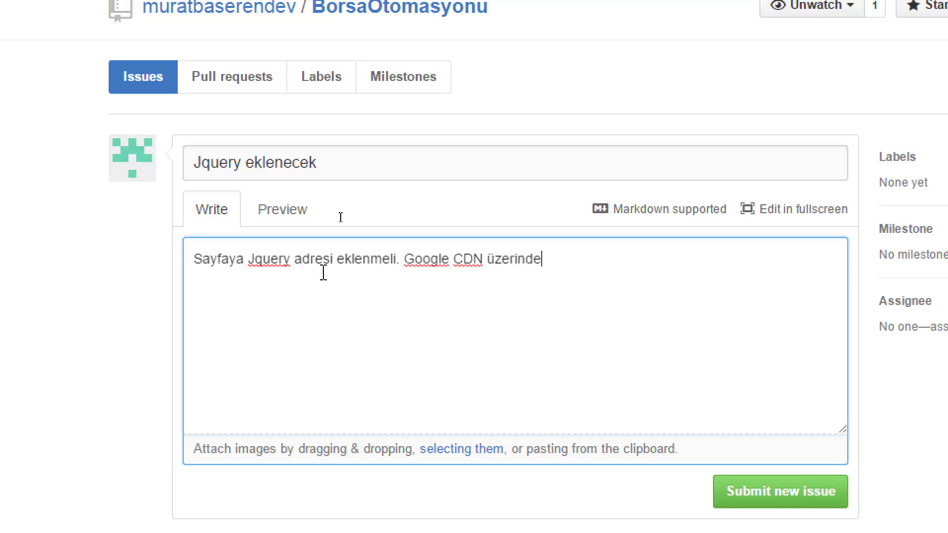
type("n eklenecek.")
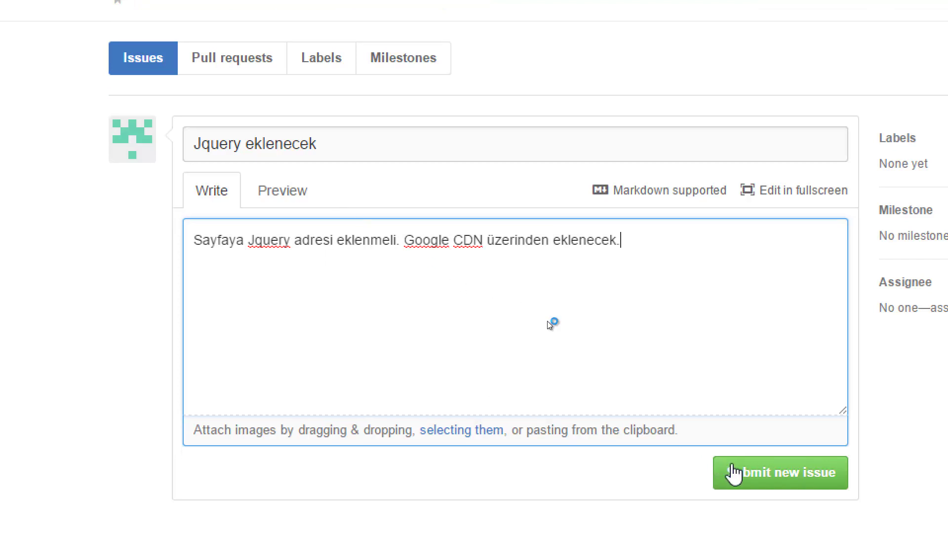
left_click(743, 485)
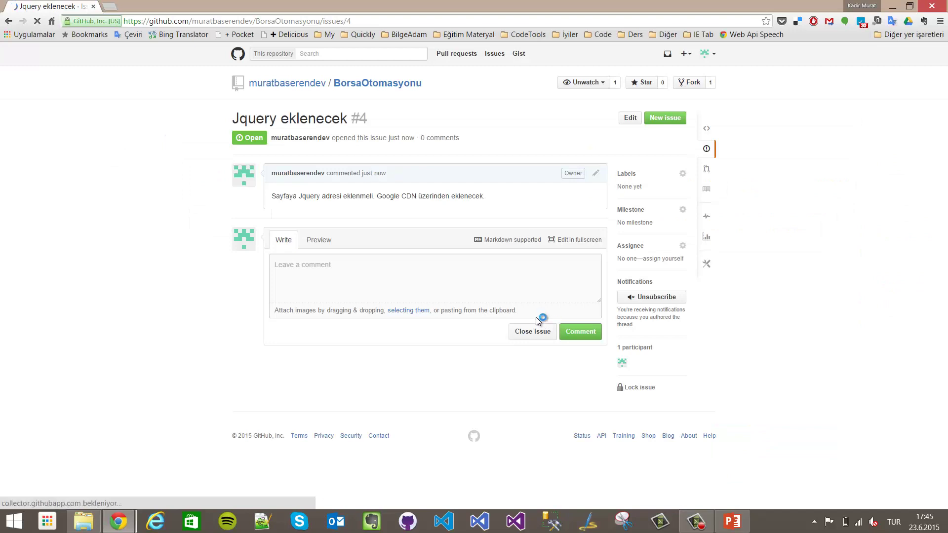
Return to the repository's issue list and open the issue "Sayfa tasarımı yapılacak".
left_click(707, 148)
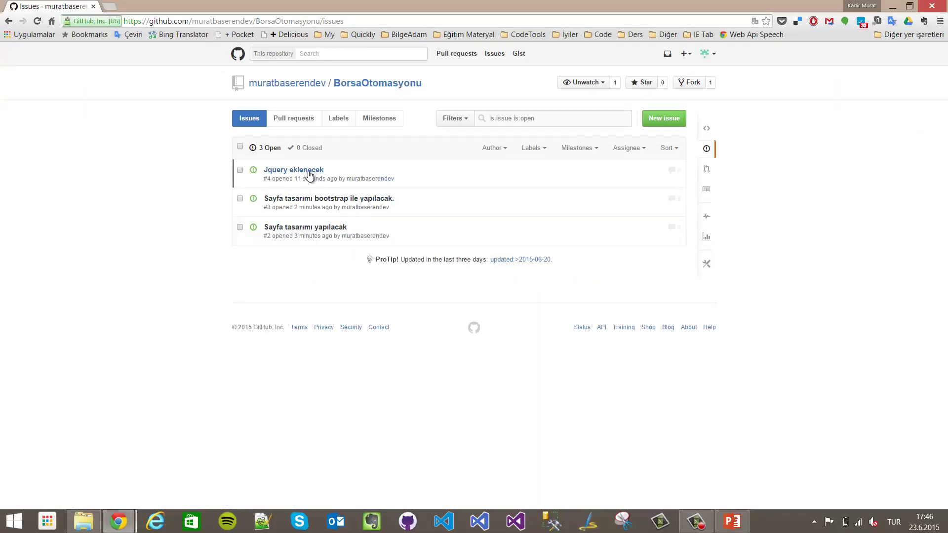
left_click(299, 226)
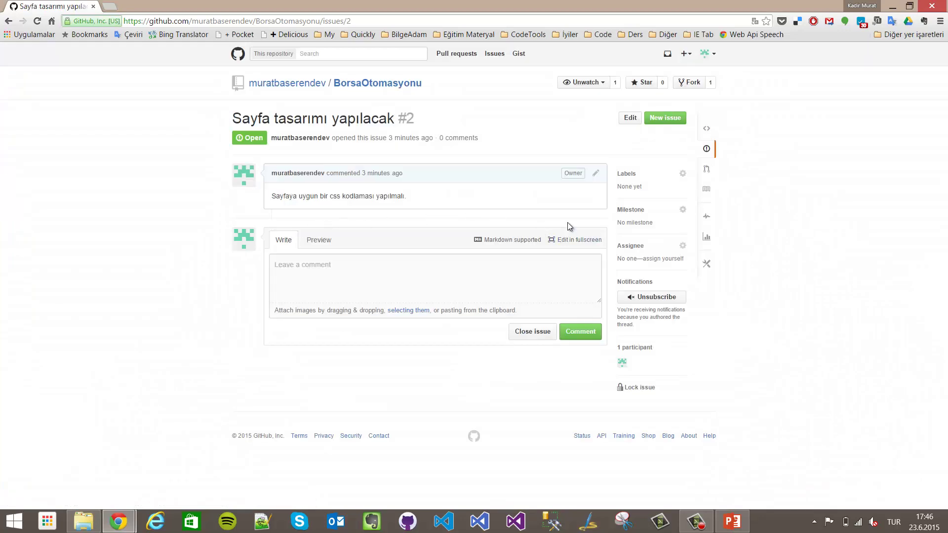
left_click(436, 280)
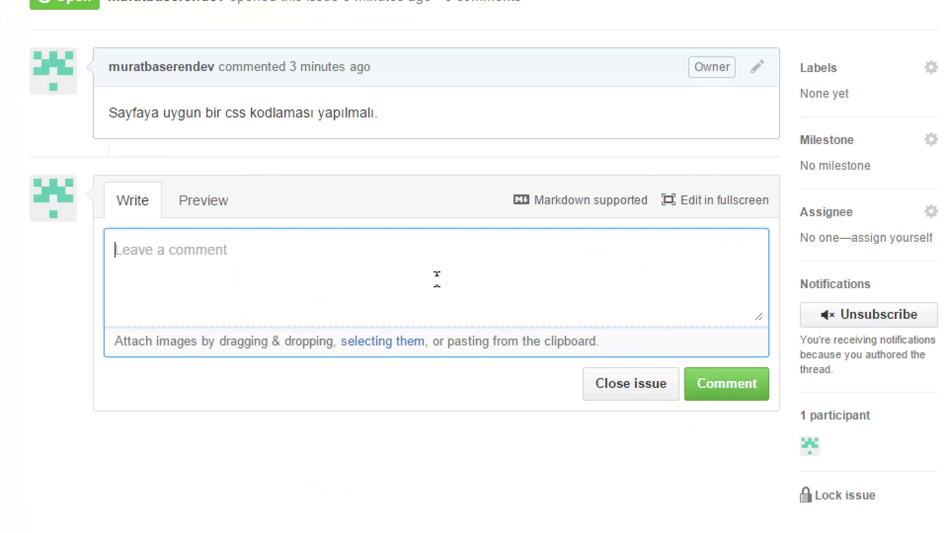
type("asdsadsa")
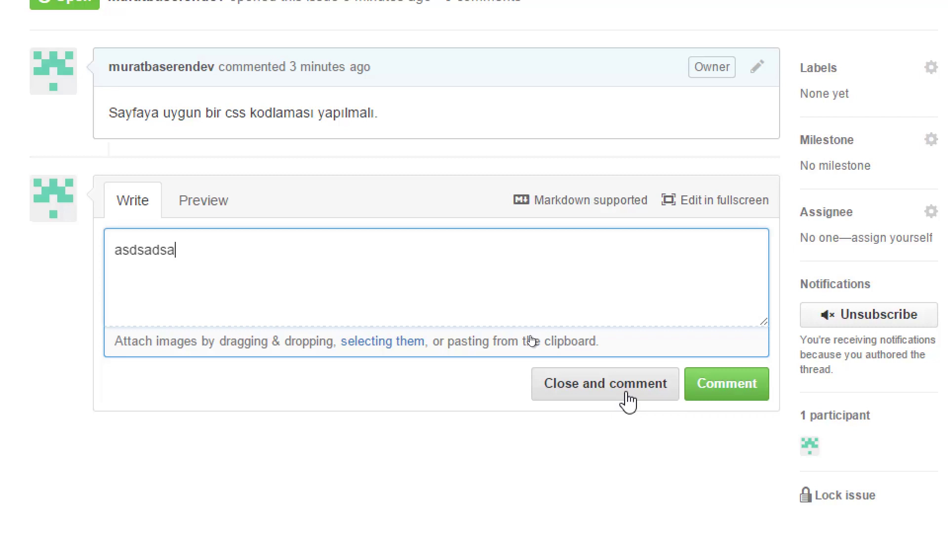
key("ctrl+a")
key("BackSpace")
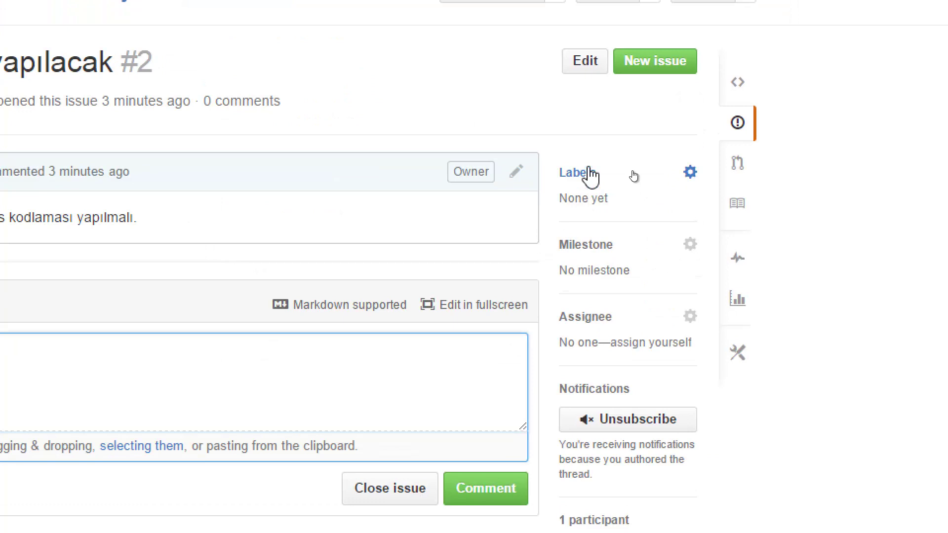
Apply the enhancement label to the issue "Sayfa tasarımı yapılacak".
left_click(691, 173)
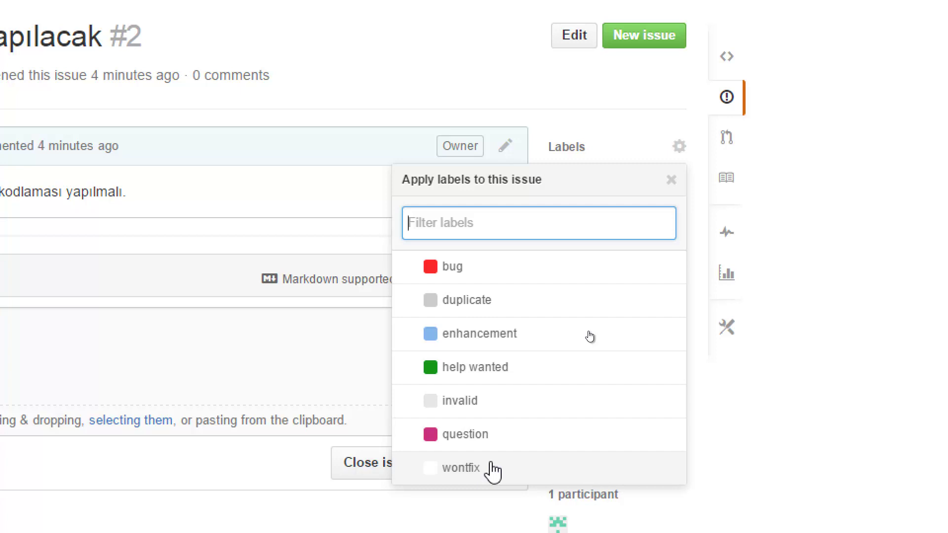
left_click(586, 336)
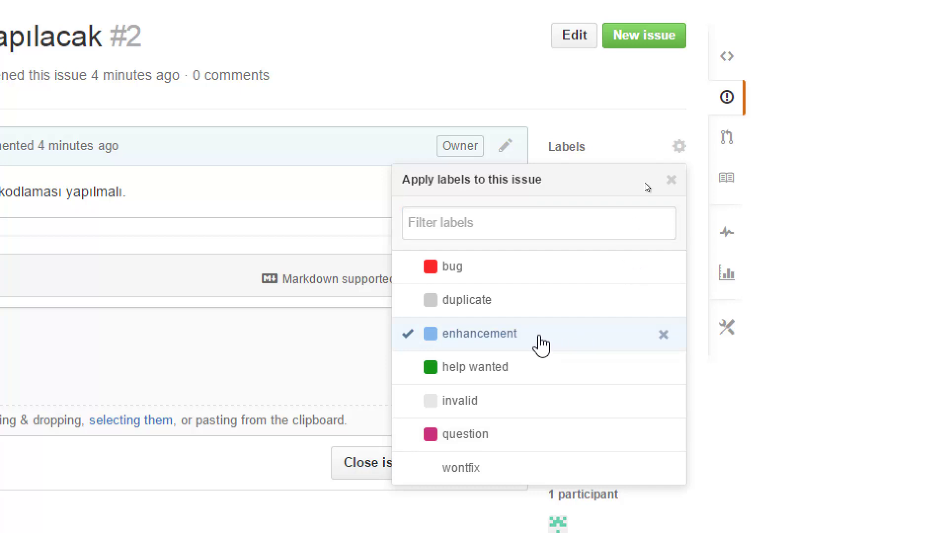
left_click(618, 137)
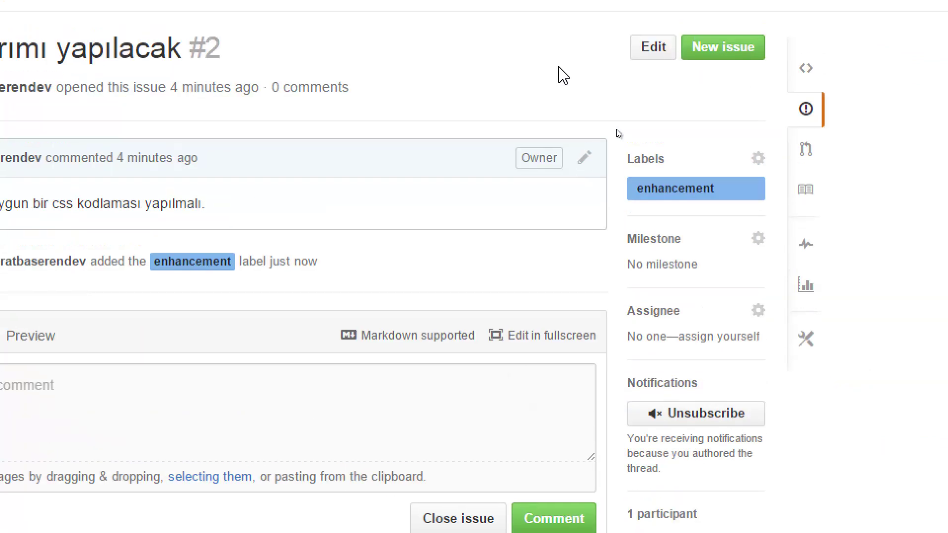
Open the issue "Sayfa tasarımı bootstrap ile yapılacak." from the issue list and apply the enhancement label to it.
left_click(801, 126)
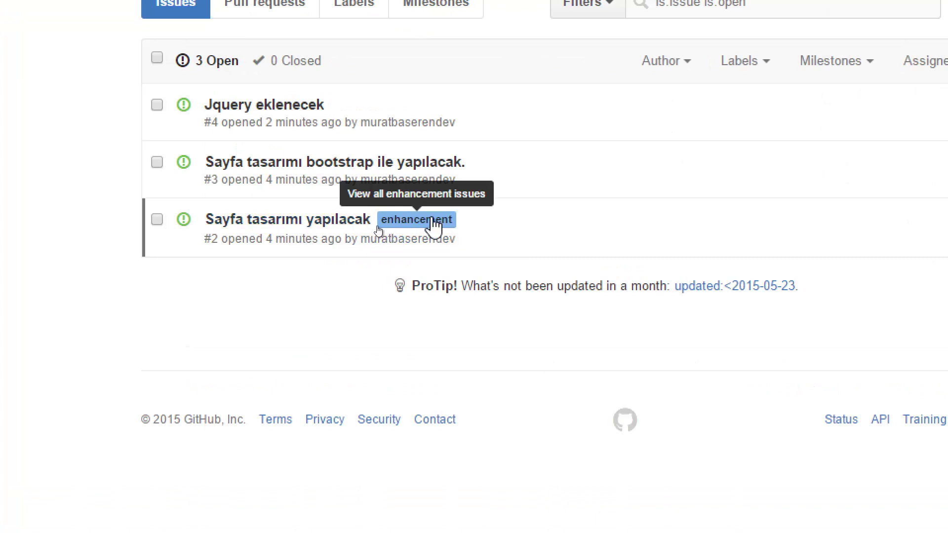
left_click(319, 165)
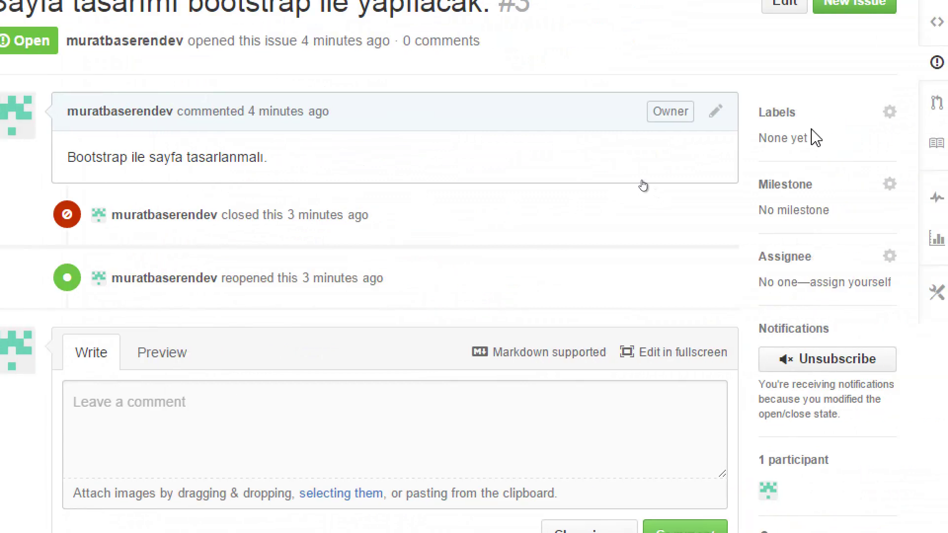
left_click(831, 117)
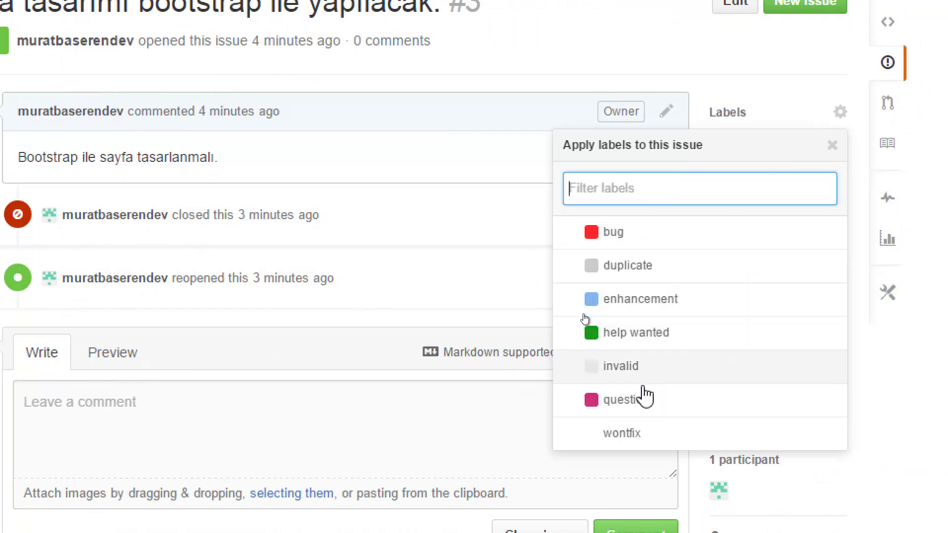
left_click(675, 310)
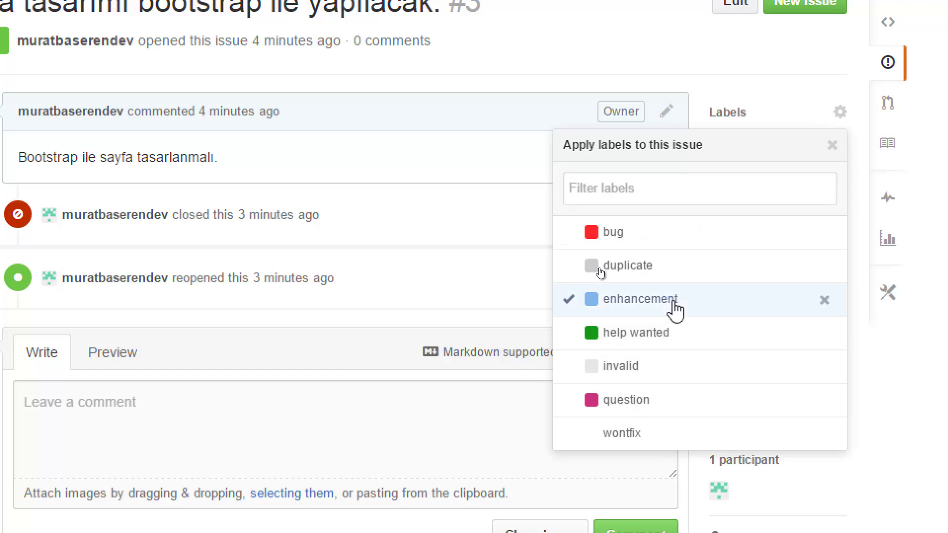
left_click(787, 92)
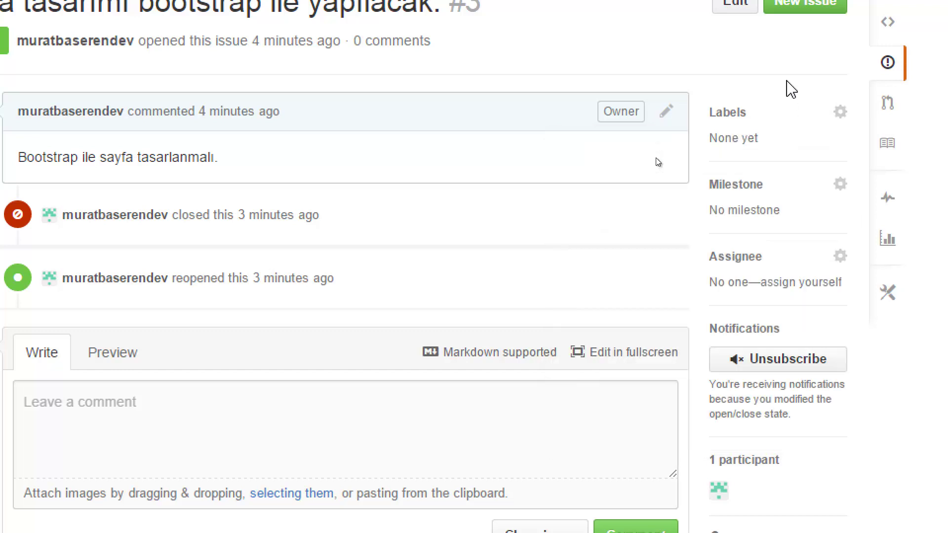
Open the issue "Jquery eklenecek" from the issue list and apply the question label to it.
left_click(882, 105)
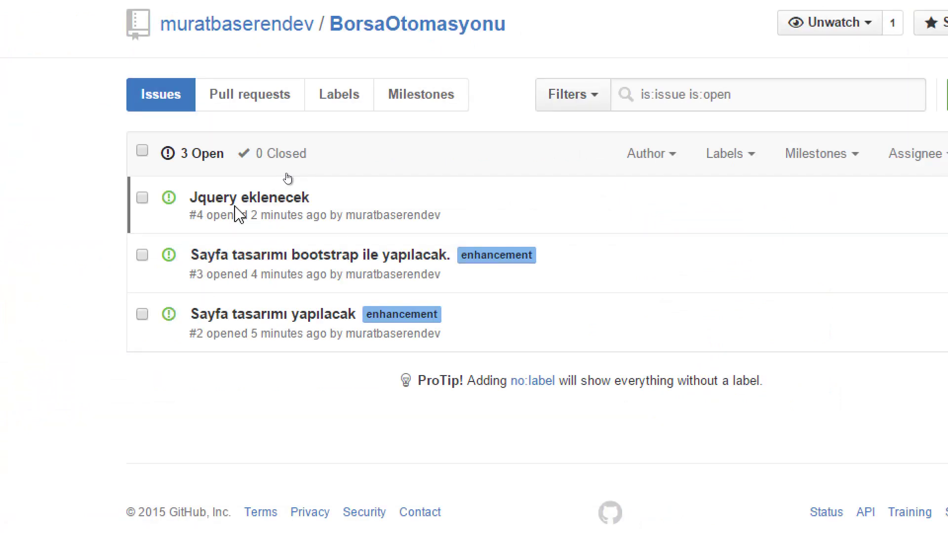
left_click(236, 201)
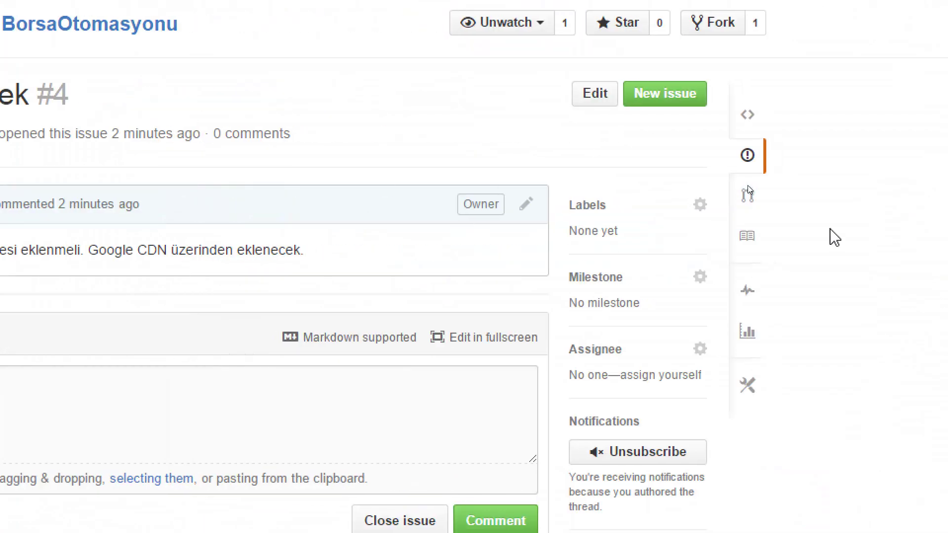
left_click(700, 205)
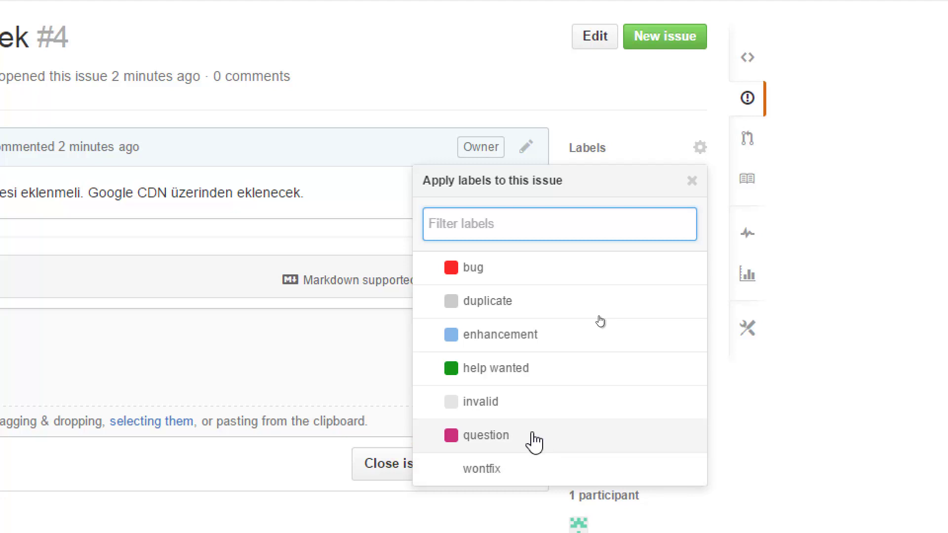
left_click(534, 439)
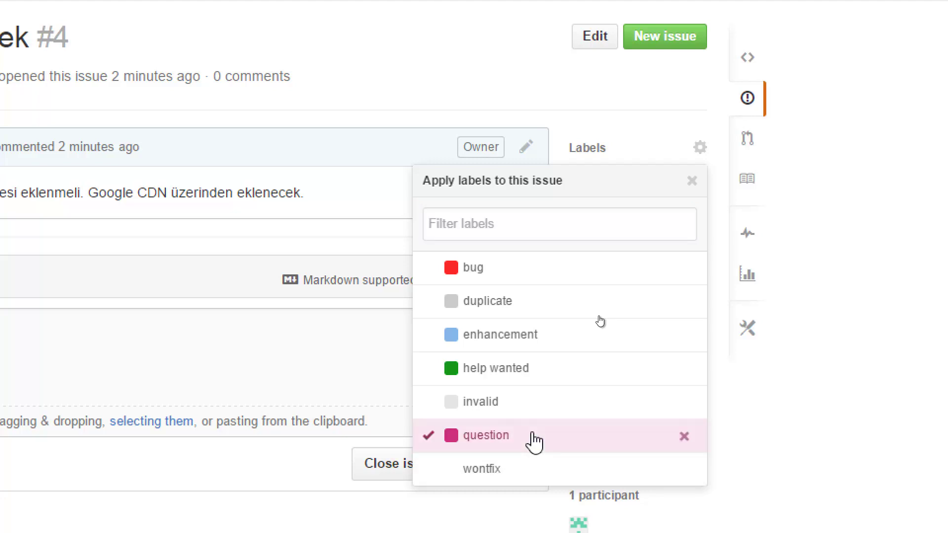
left_click(646, 111)
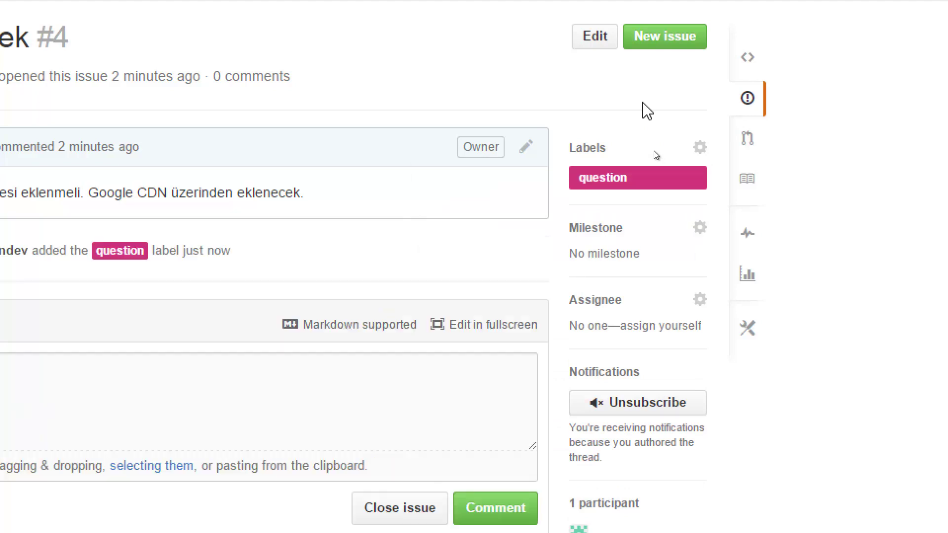
Return to the repository's issue list and filter the open issues by the question label.
left_click(747, 101)
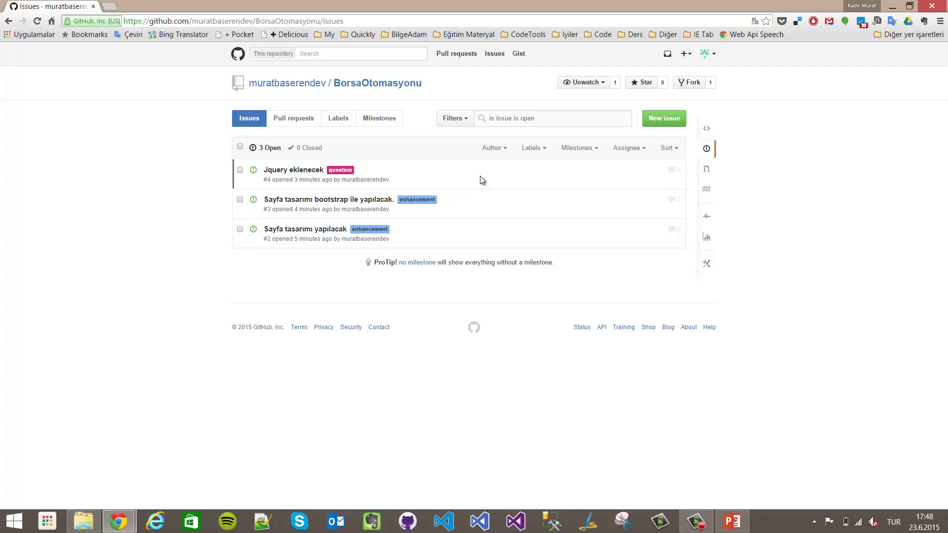
left_click(545, 152)
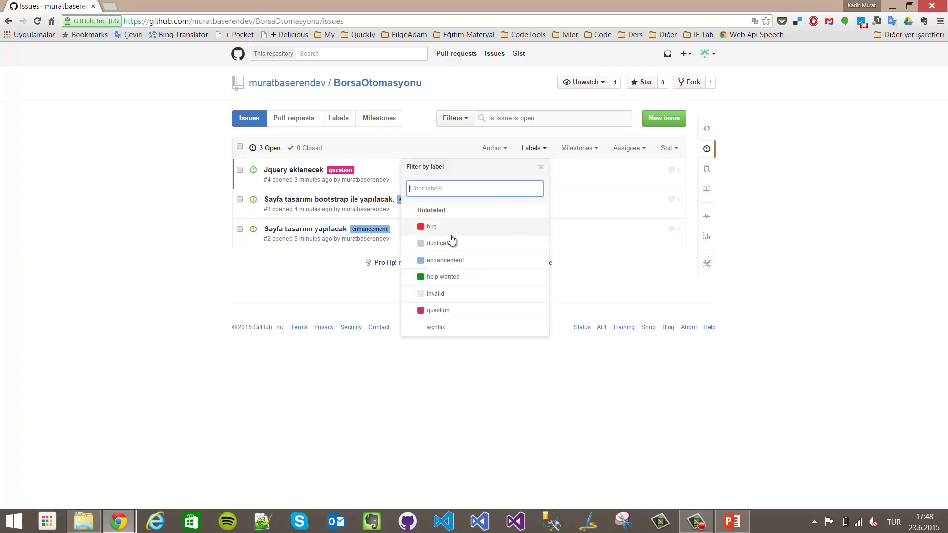
left_click(444, 310)
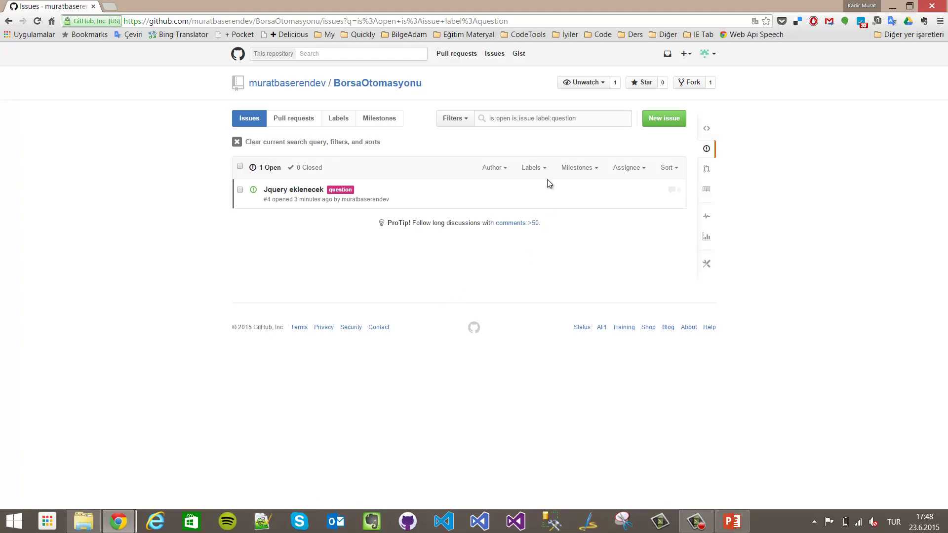
Add the enhancement label to the issue filter and remove the question label from it.
left_click(544, 168)
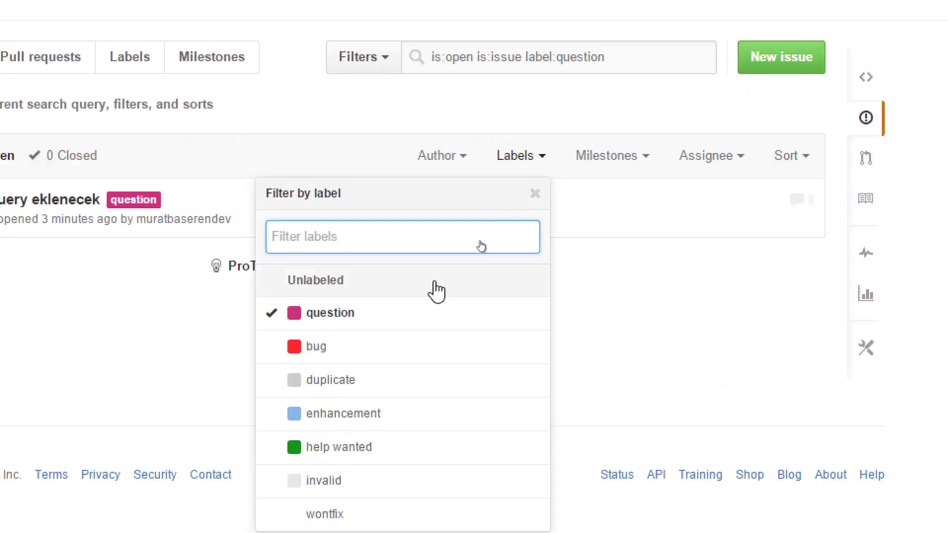
left_click(358, 414)
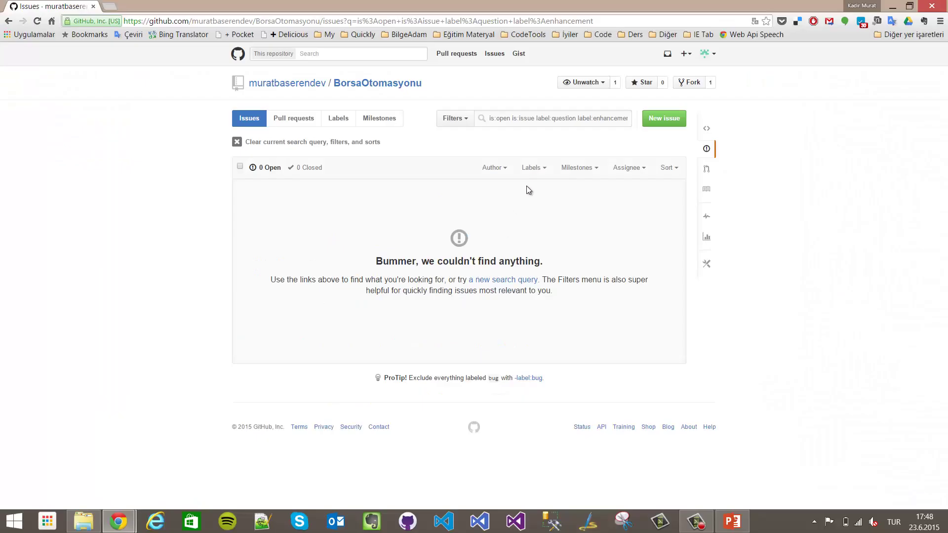
left_click(539, 168)
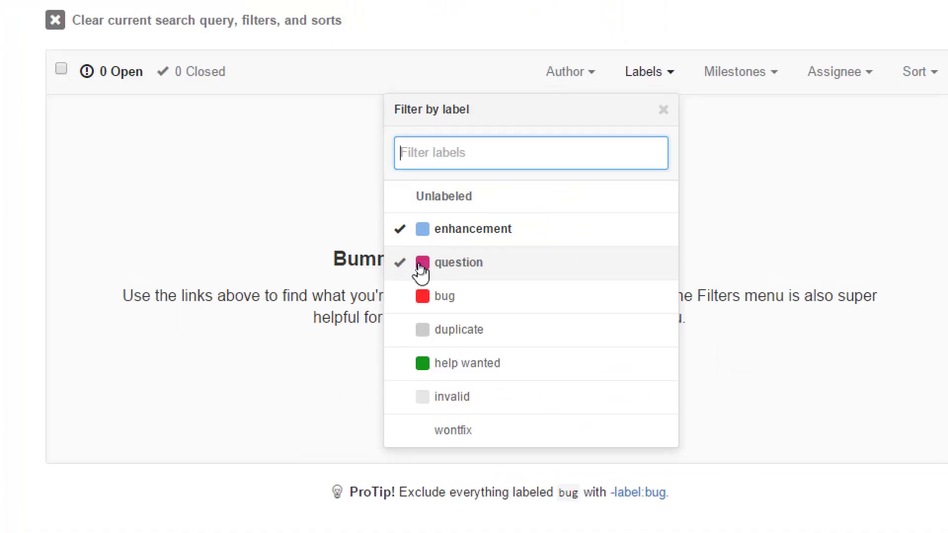
left_click(419, 266)
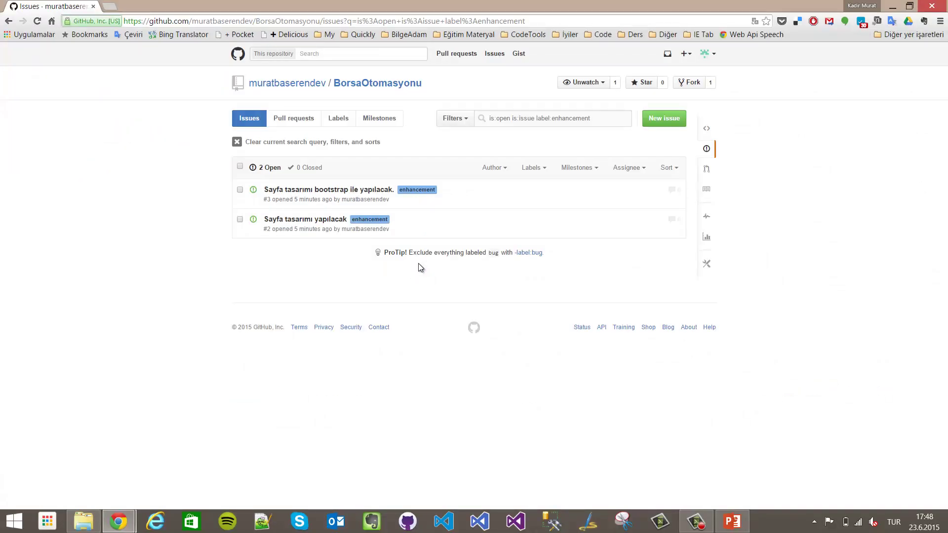
Open the issue "Sayfa tasarımı bootstrap ile yapılacak." from the filtered list and apply the question and bug labels to it.
left_click(359, 190)
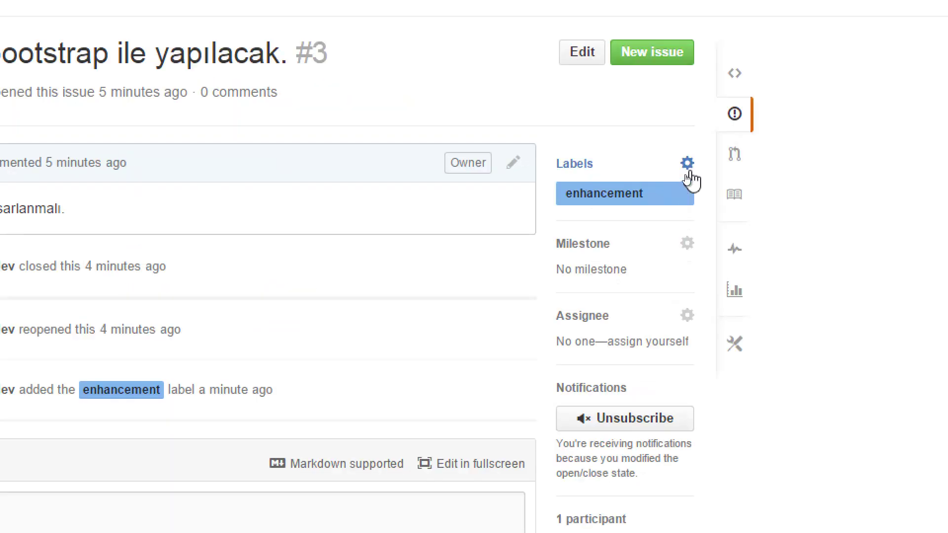
left_click(683, 173)
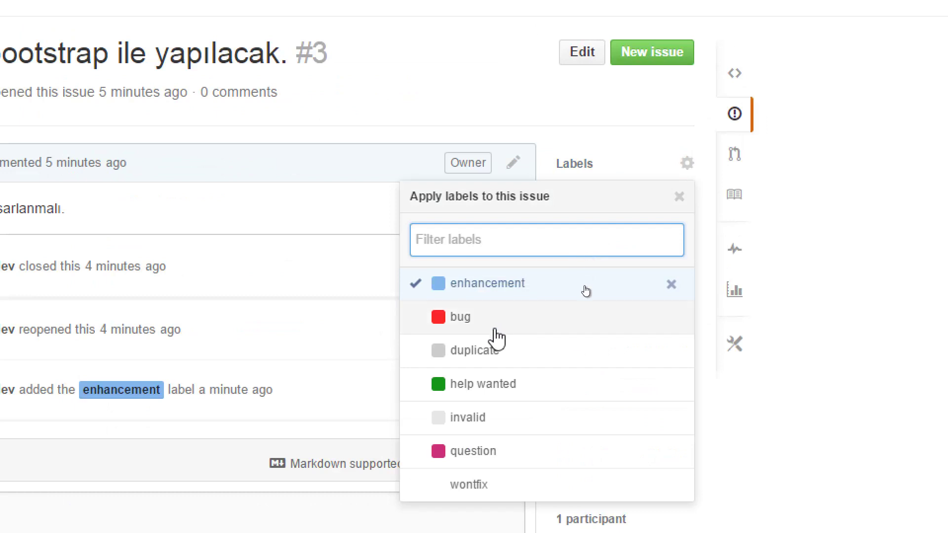
left_click(492, 451)
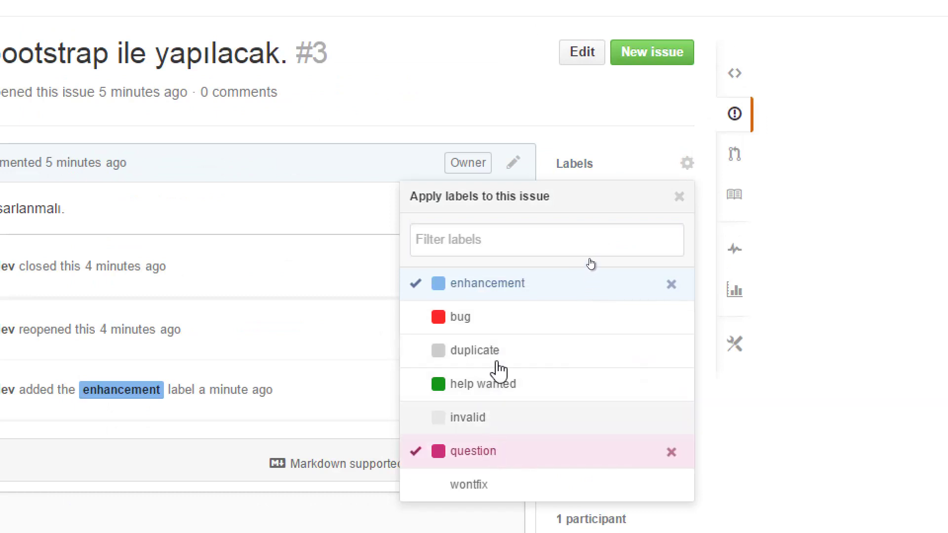
left_click(503, 323)
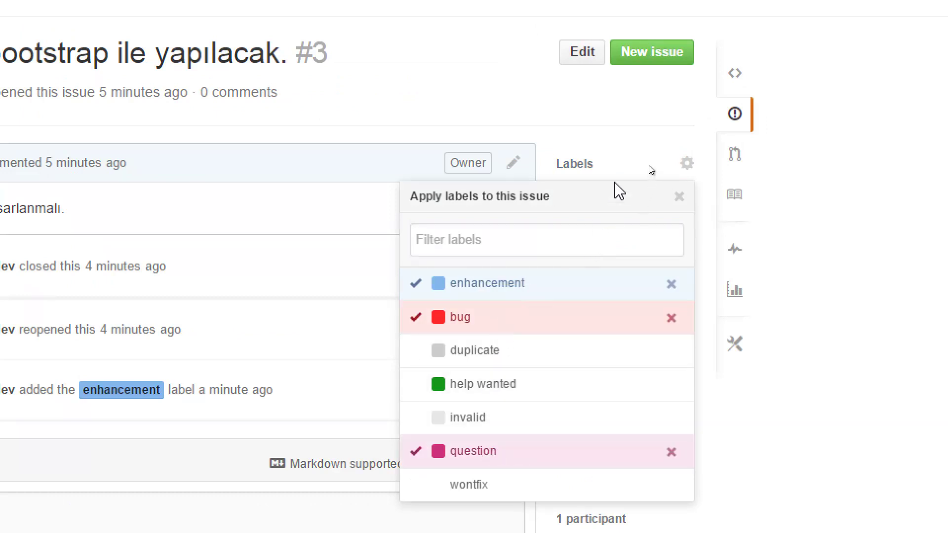
left_click(621, 124)
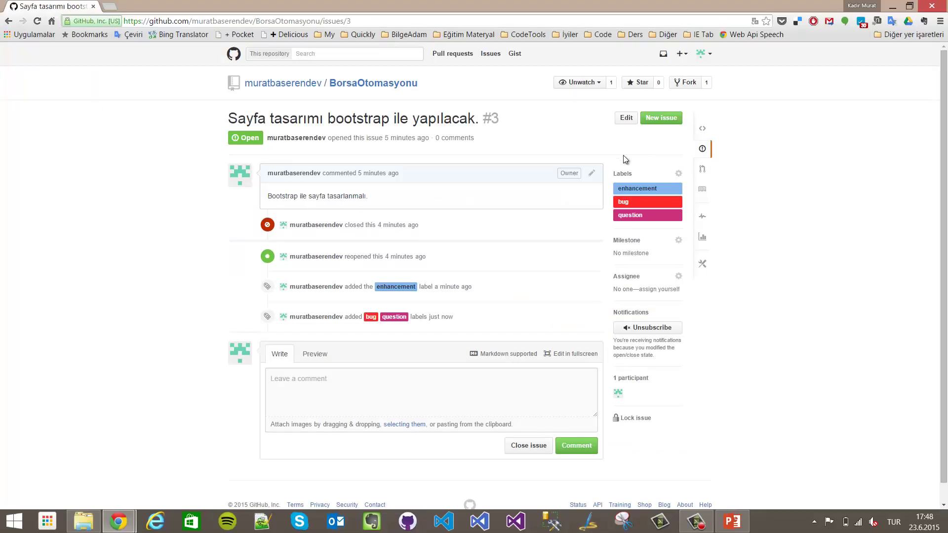
Return to the repository's issue list and filter the open issues by the bug and enhancement labels together.
left_click(703, 149)
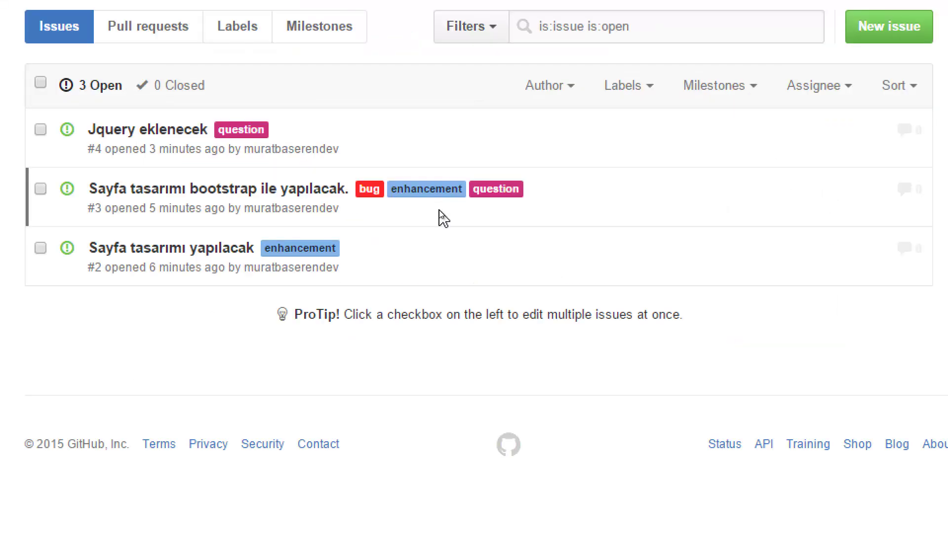
left_click(627, 86)
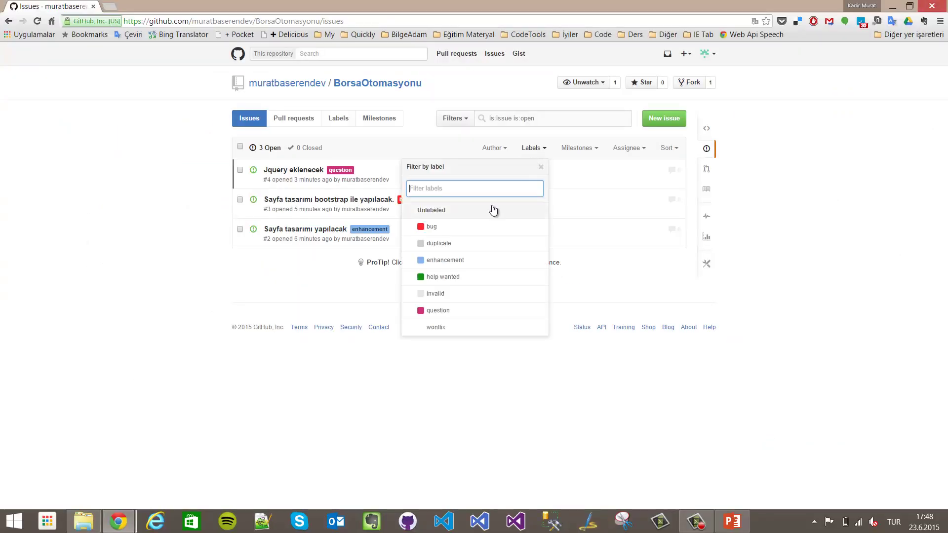
left_click(446, 226)
left_click(538, 168)
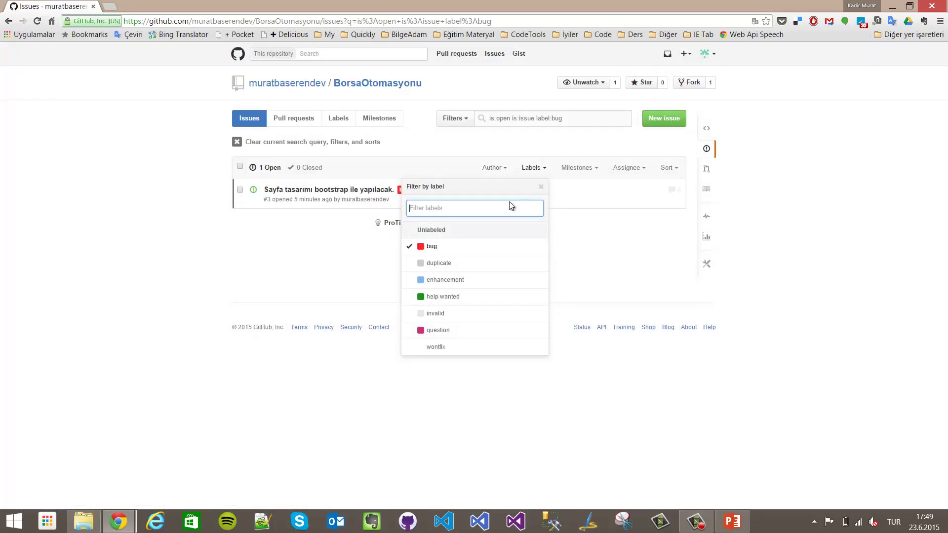
left_click(455, 230)
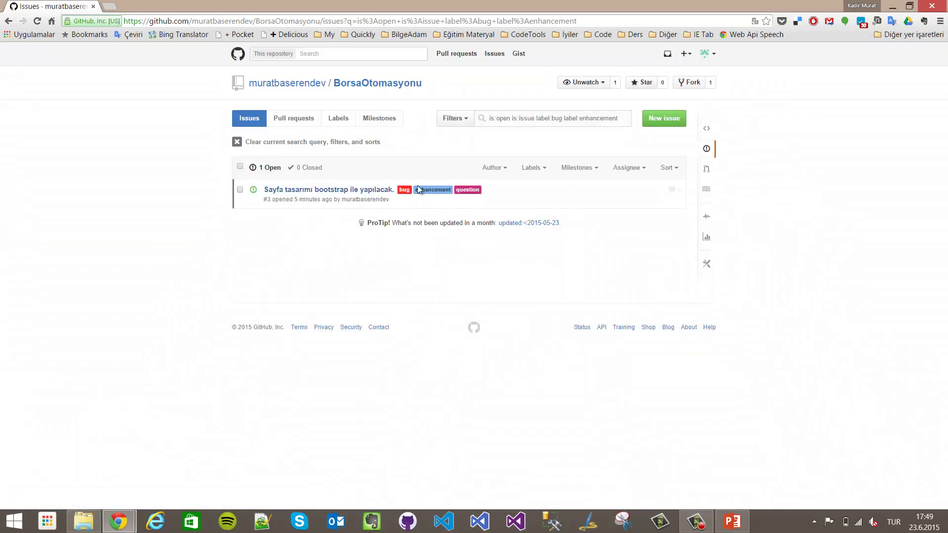
Remove the bug label from the issue filter, leaving only enhancement, and clear the whole filter query.
left_click(533, 168)
left_click(438, 248)
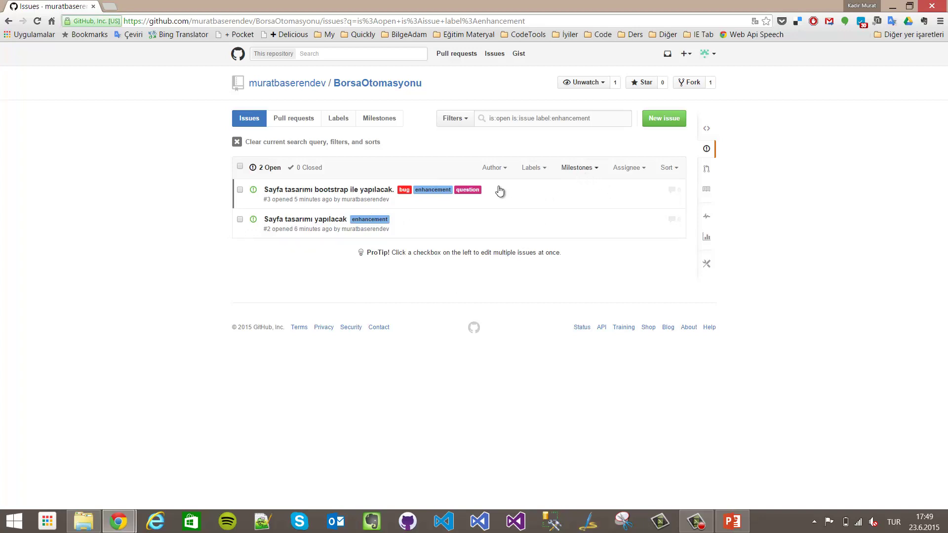
mouse_move(318, 199)
left_click(241, 143)
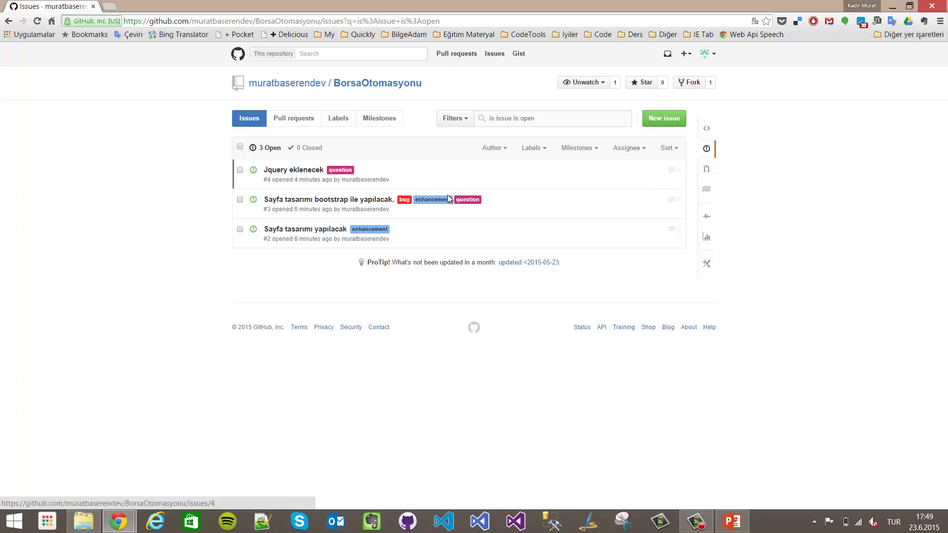
Open the issue "Jquery eklenecek" and assign it to a new milestone named "Step 2".
left_click(291, 171)
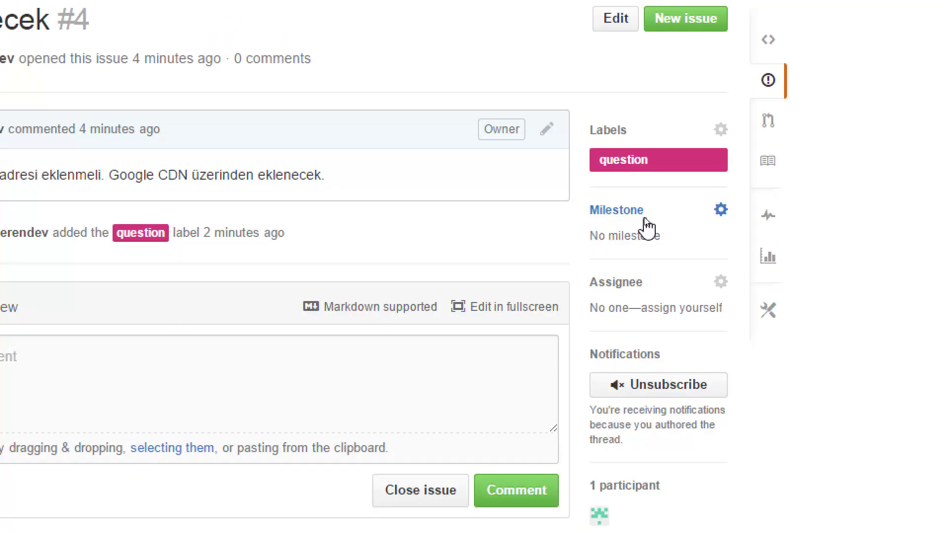
left_click(646, 220)
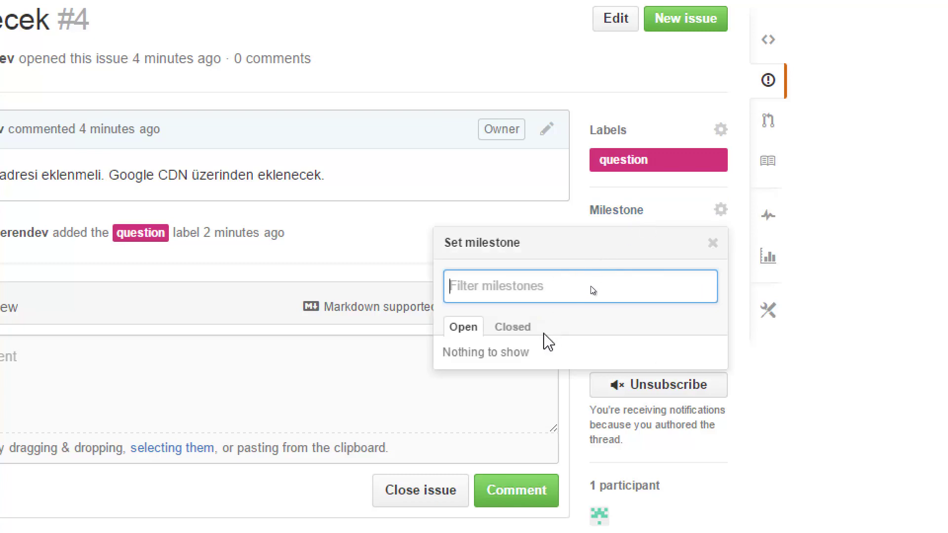
left_click(721, 213)
left_click(721, 213)
type("Step 2")
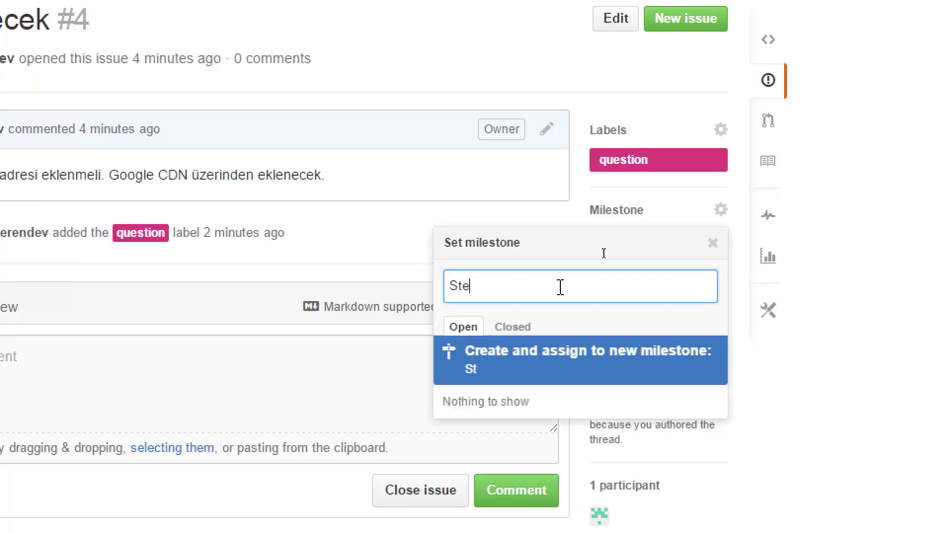
left_click(562, 358)
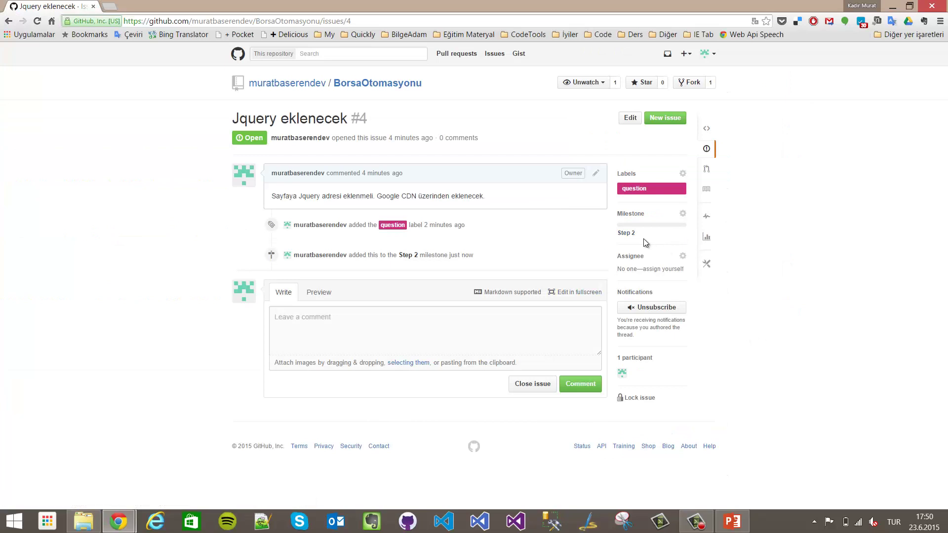
Open the issue "Sayfa tasarımı yapılacak" from the issue list and assign it to a new milestone named "Step 1".
left_click(709, 152)
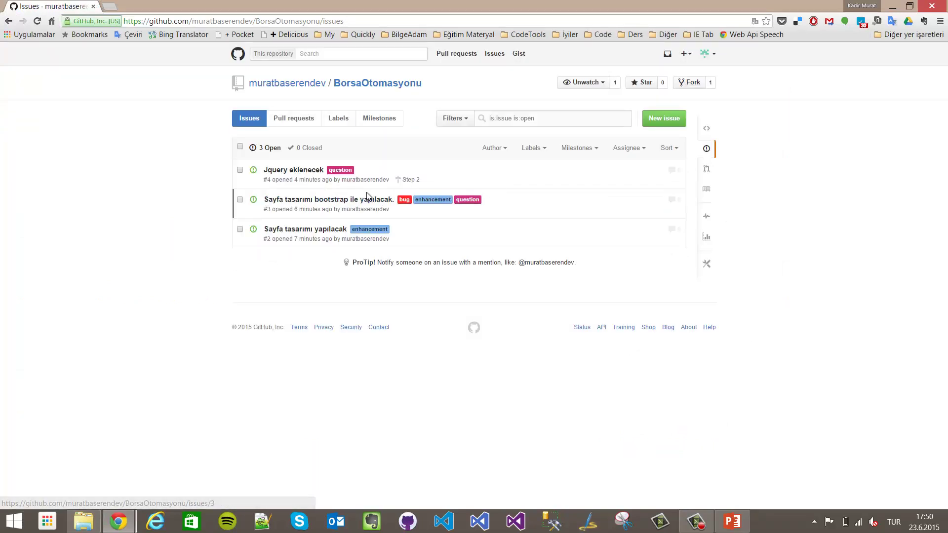
left_click(310, 230)
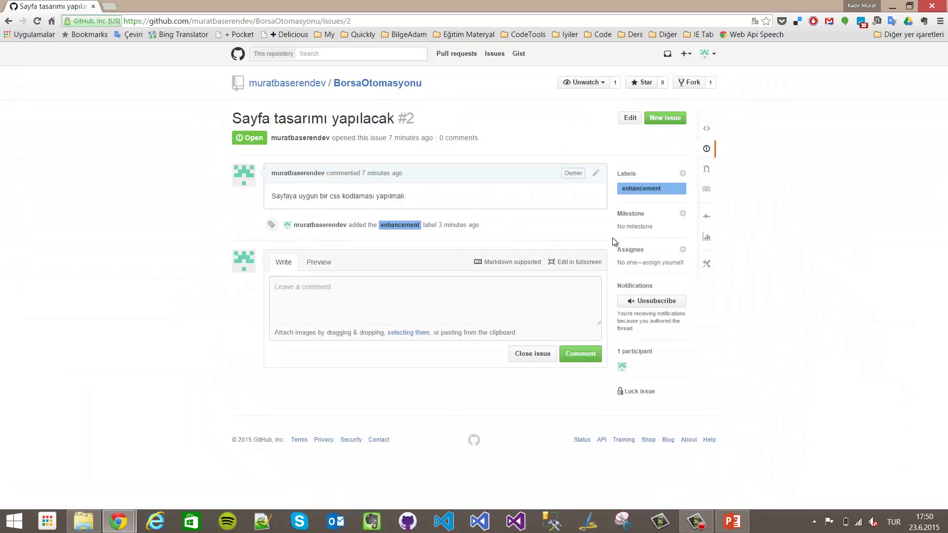
left_click(683, 215)
type("Step 1")
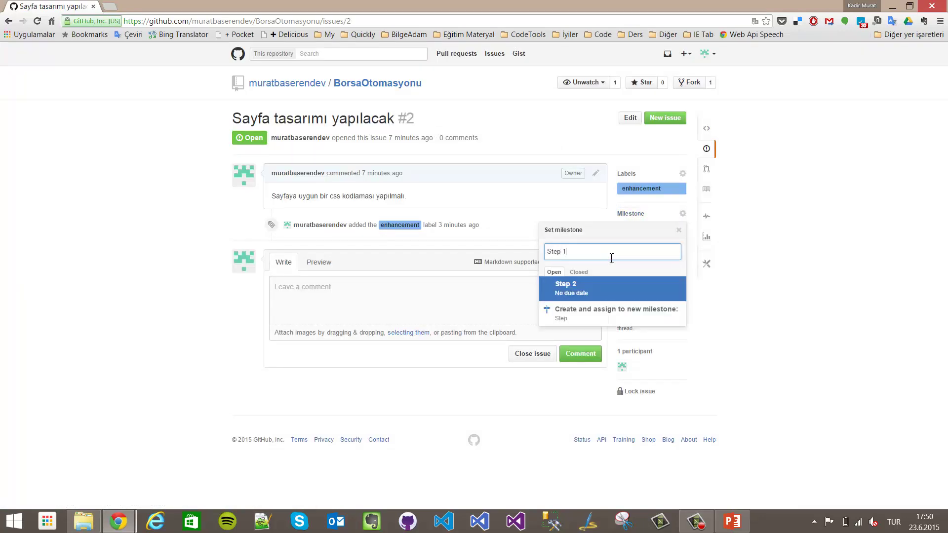
key("Return")
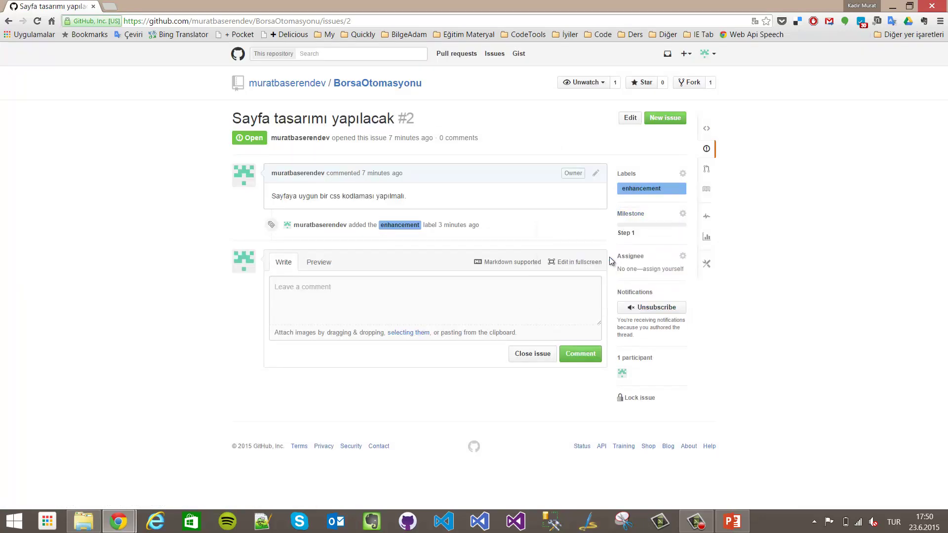
Open the issue "Sayfa tasarımı bootstrap ile yapılacak." from the issue list and assign it to the existing milestone "Step 1".
left_click(708, 150)
left_click(313, 203)
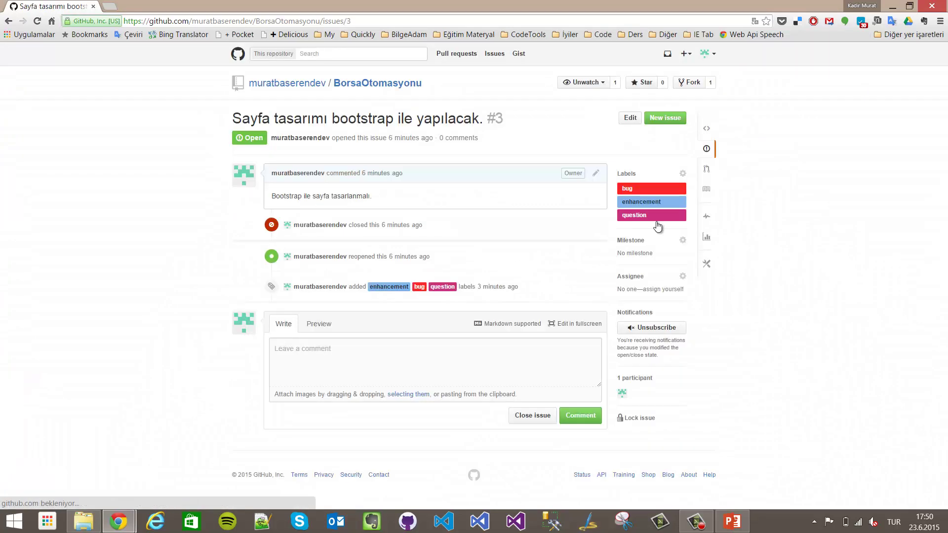
left_click(681, 241)
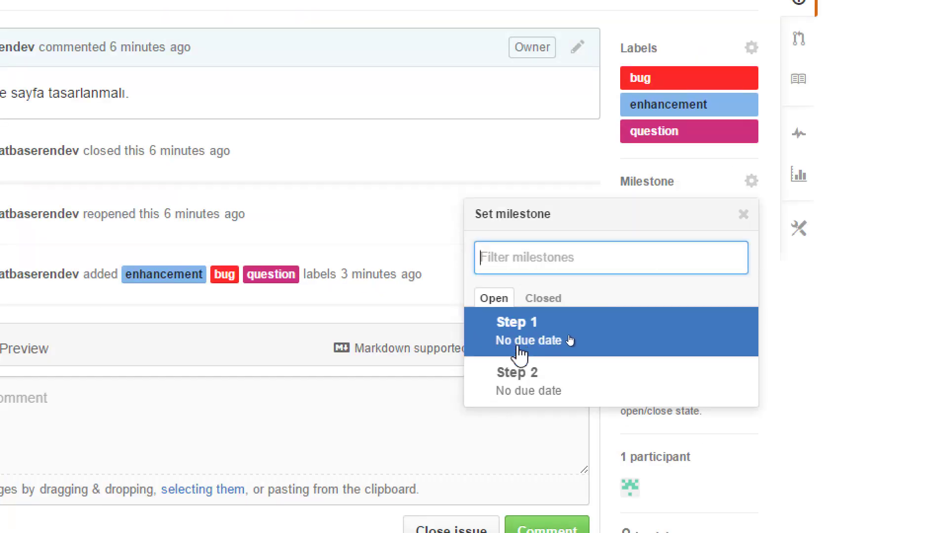
left_click(519, 348)
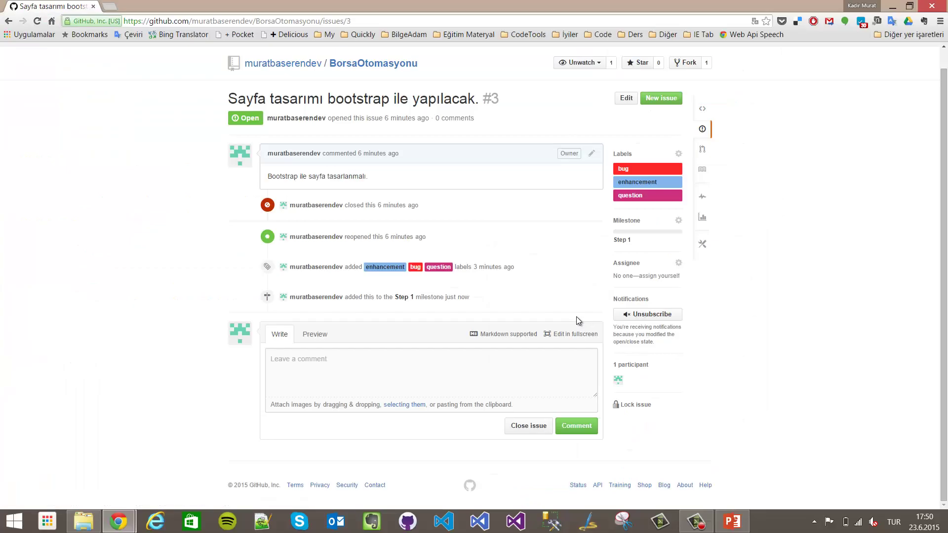
Return to the issue list and filter the open issues by the milestone "Step 1" and the enhancement label.
left_click(702, 128)
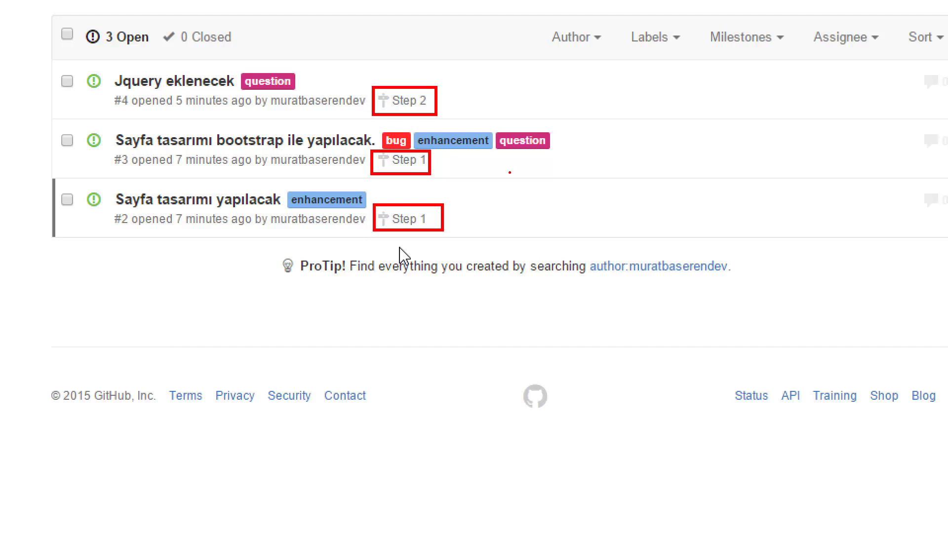
key("Escape")
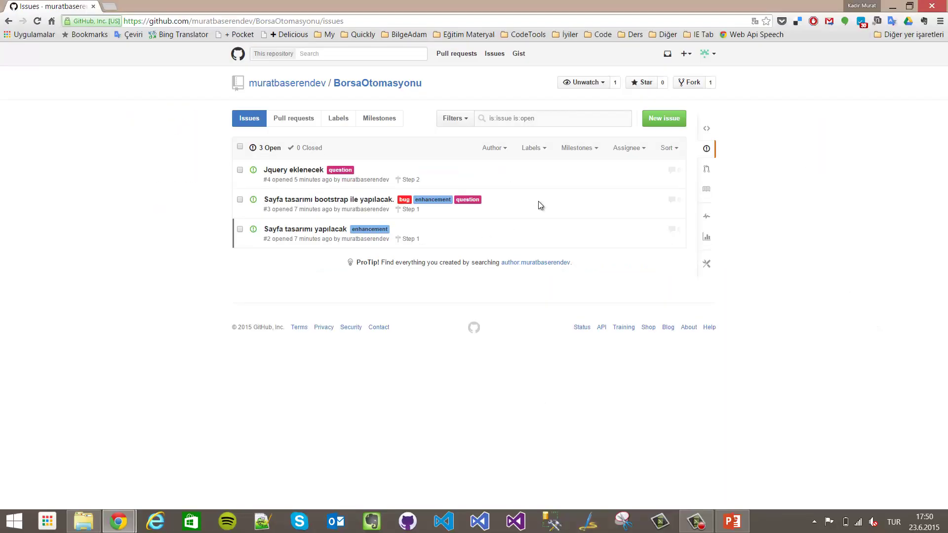
left_click(766, 40)
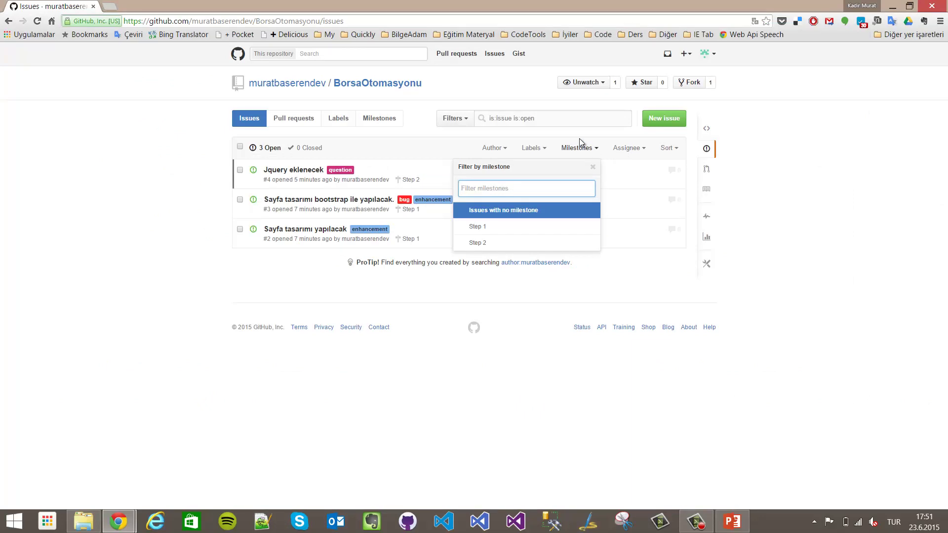
left_click(484, 227)
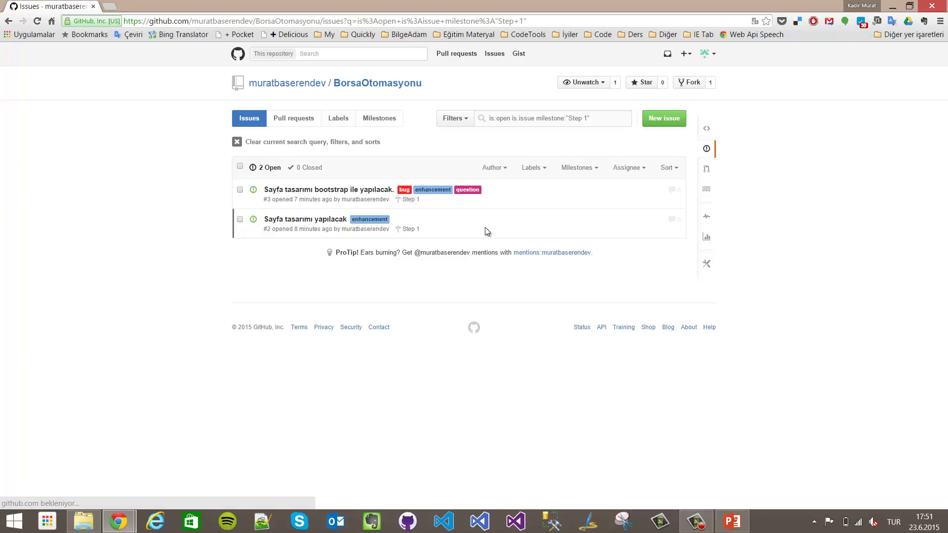
left_click(531, 168)
left_click(448, 280)
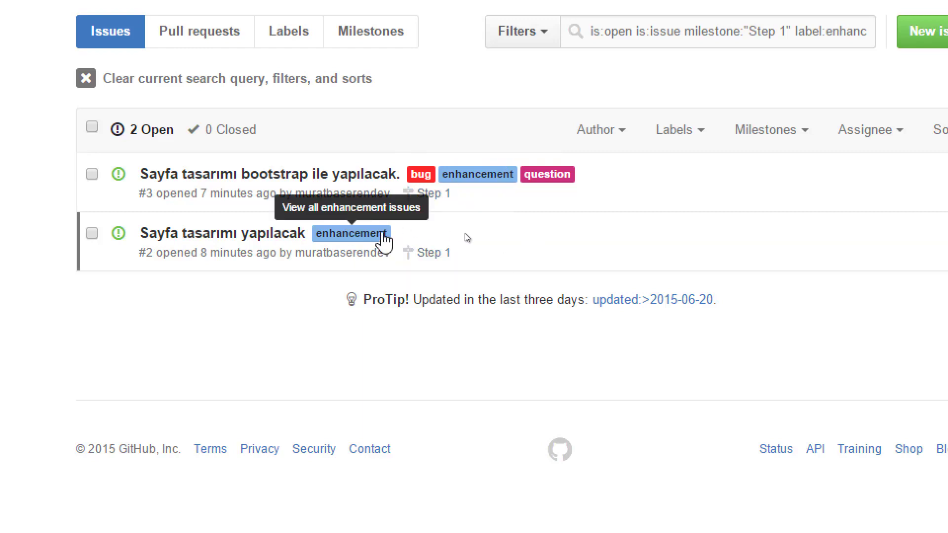
Replace the enhancement label with bug in the "Step 1" milestone filter, and clear the whole filter query.
left_click(688, 144)
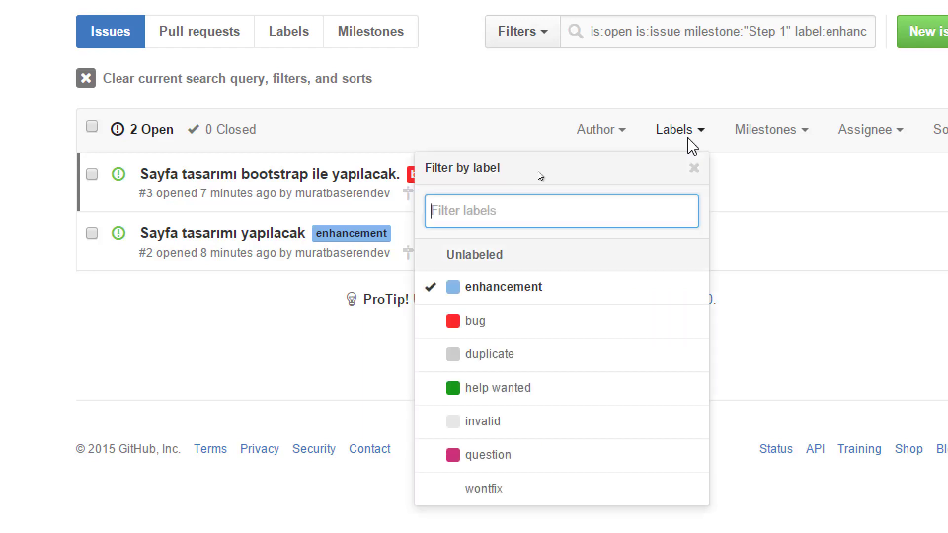
left_click(497, 281)
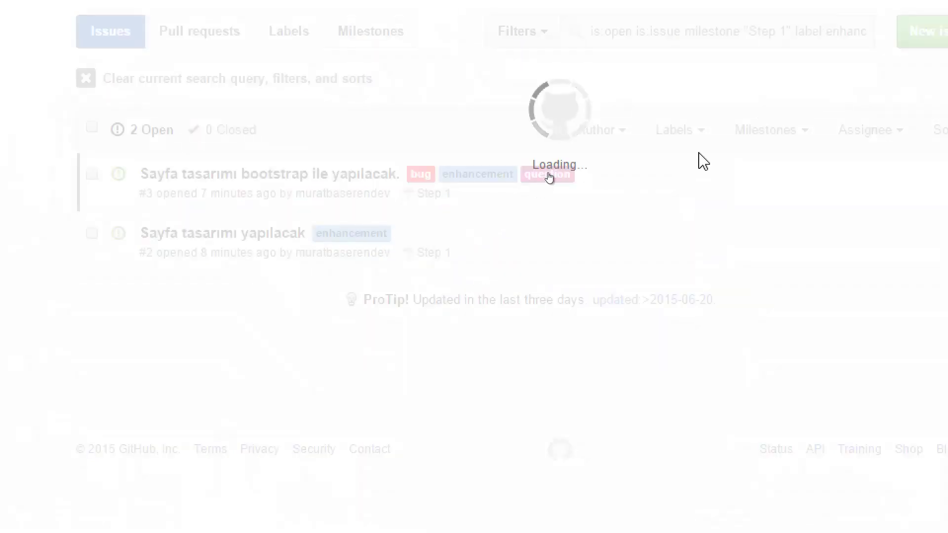
left_click(697, 132)
left_click(517, 295)
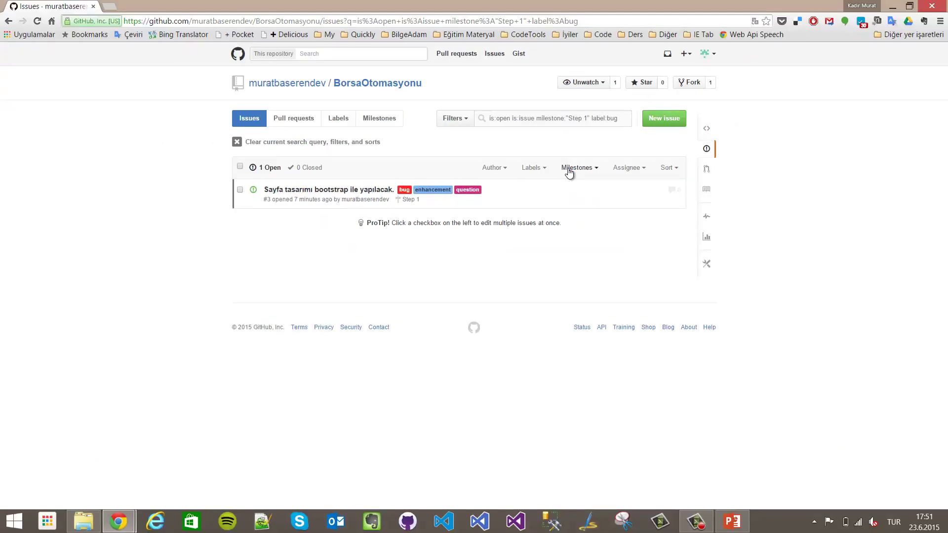
left_click(236, 142)
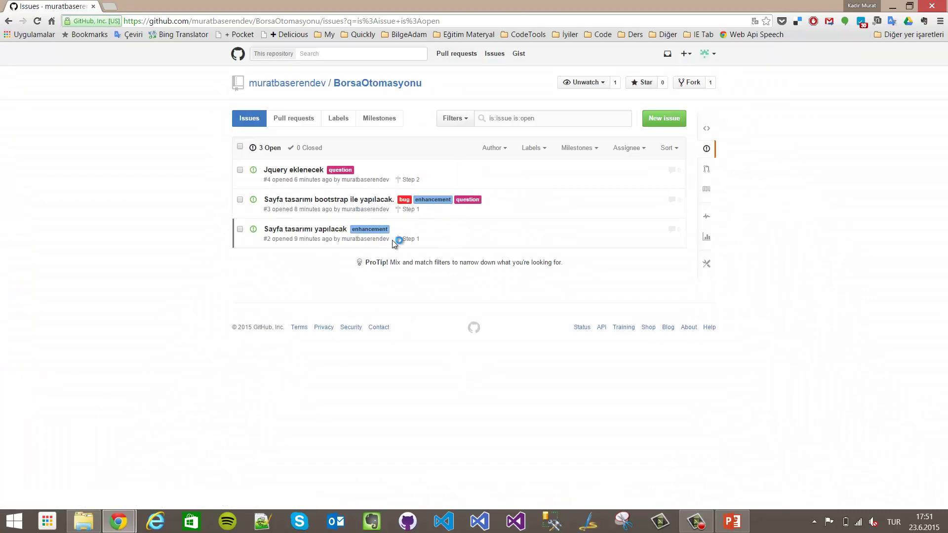
Open the issue "Sayfa tasarımı yapılacak" from the issue list and look at the people who can be assigned to it.
left_click(707, 149)
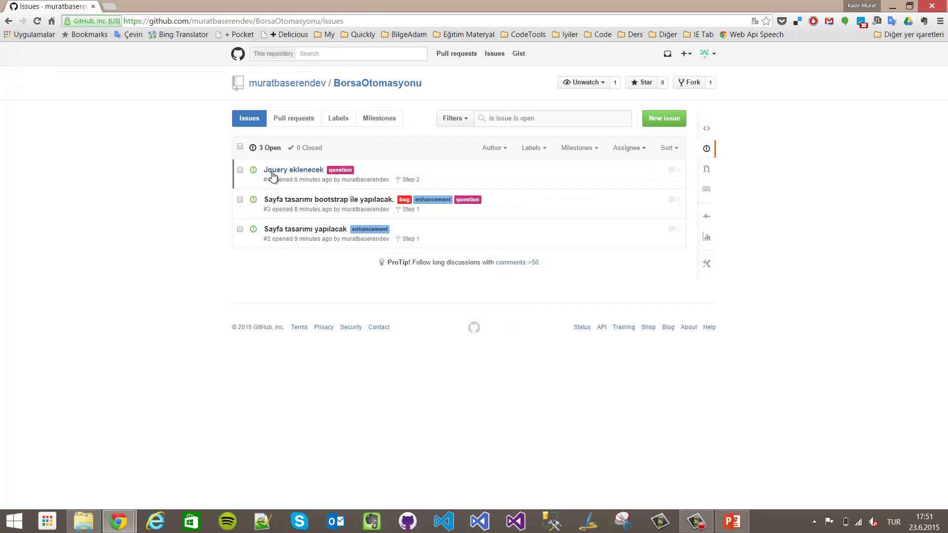
left_click(289, 229)
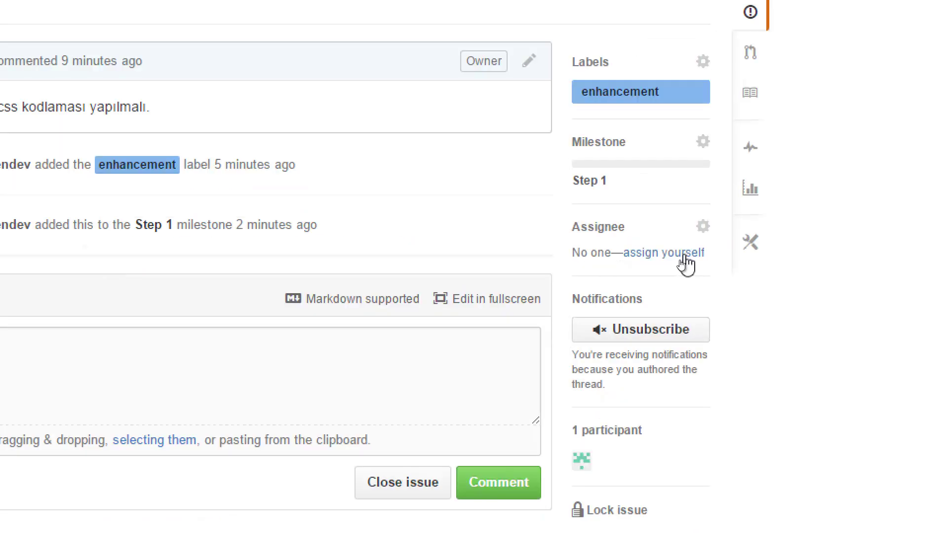
left_click(703, 227)
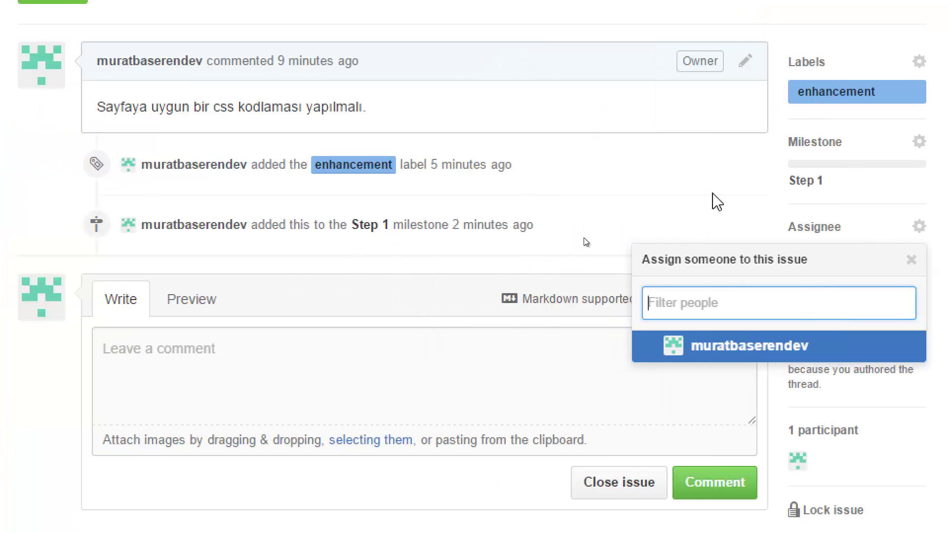
left_click(581, 230)
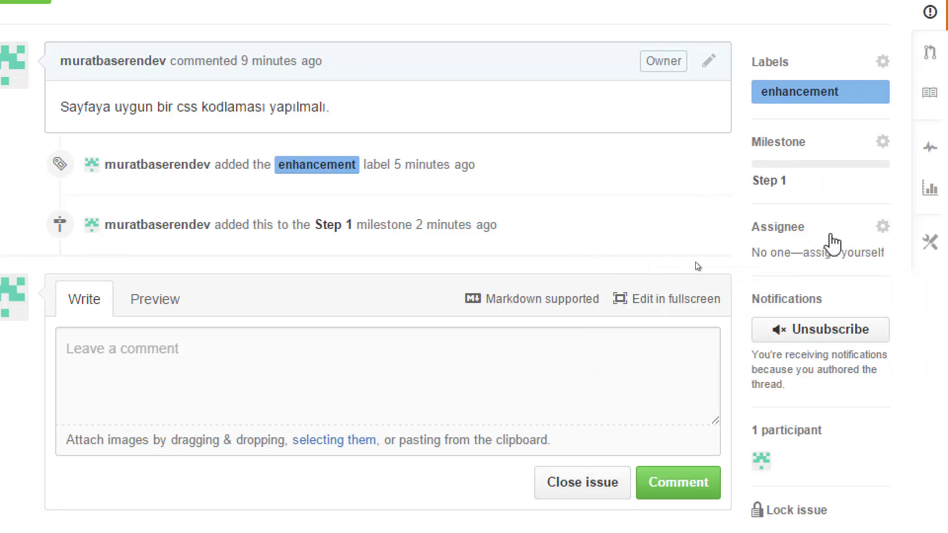
Assign the current issue "Sayfa tasarımı yapılacak" and the issue "Jquery eklenecek" from the issue list to the repository owner.
left_click(805, 227)
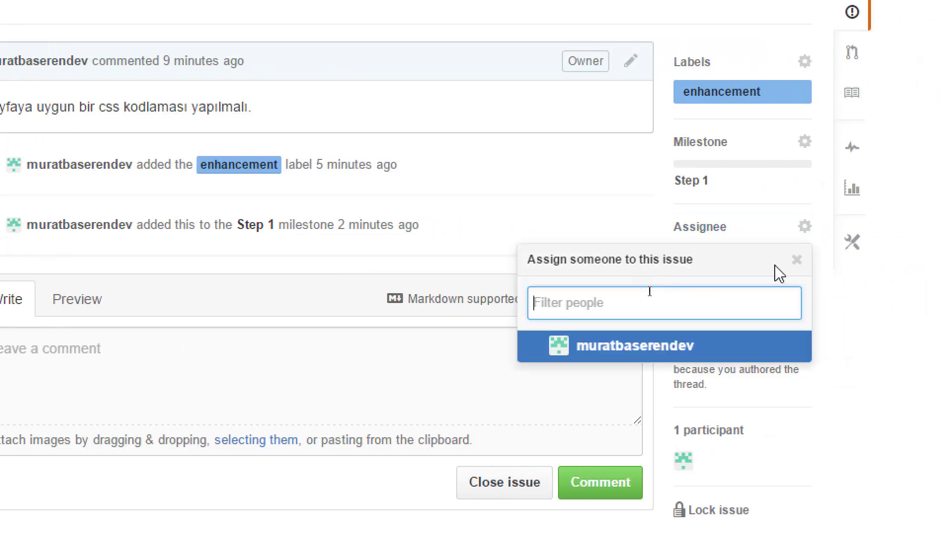
left_click(672, 348)
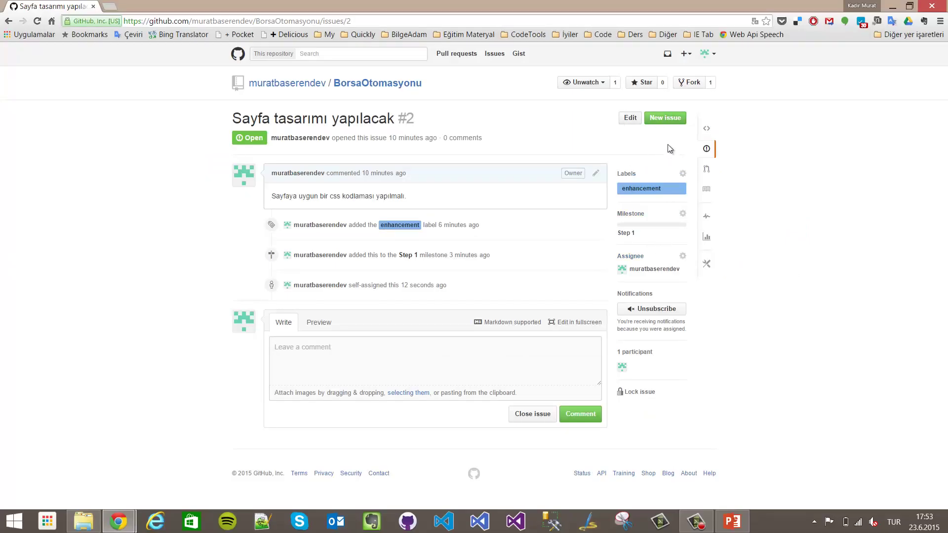
left_click(706, 149)
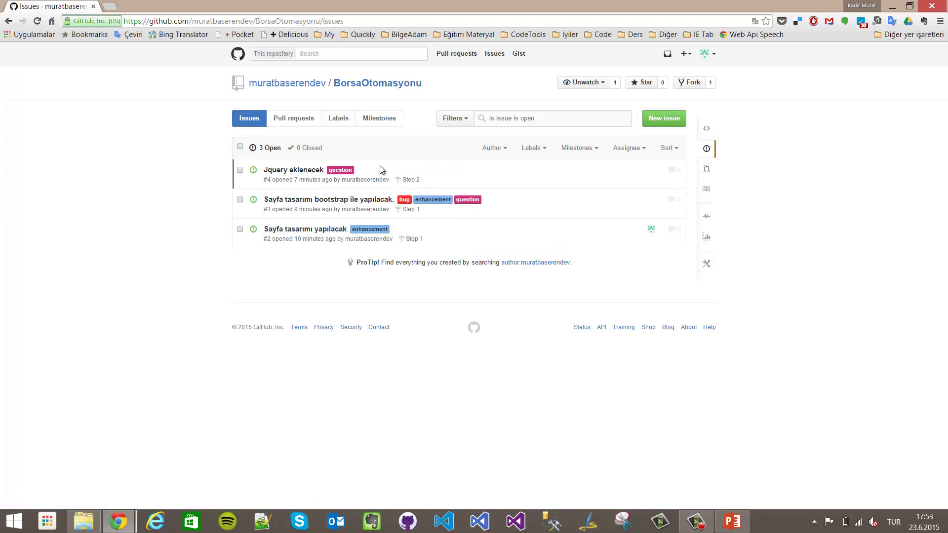
left_click(302, 171)
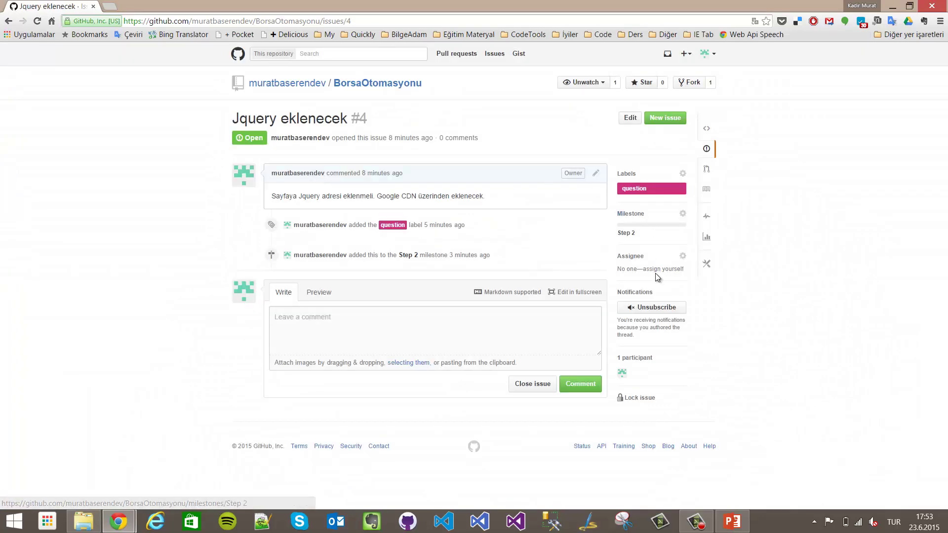
left_click(656, 272)
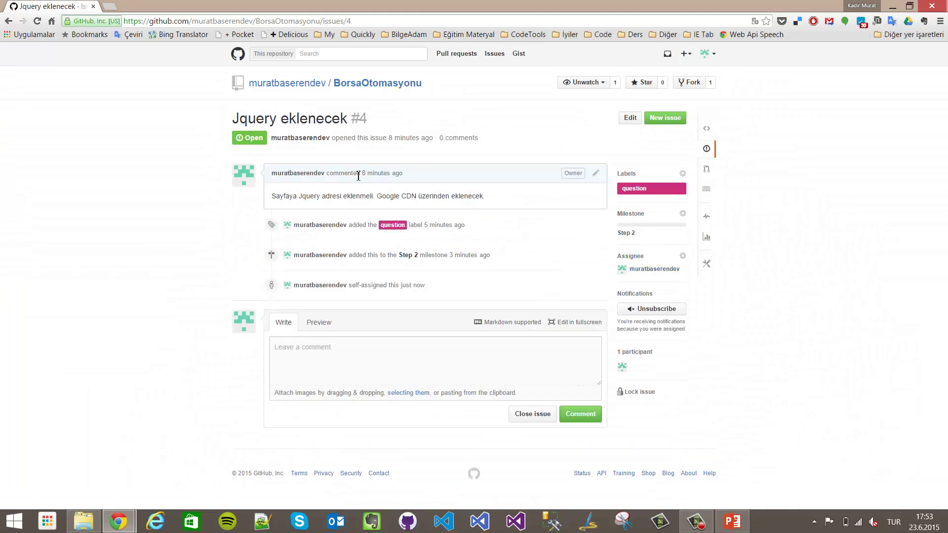
Open the issue "Sayfa tasarımı bootstrap ile yapılacak." from the issue list and assign it to the repository owner.
left_click(707, 149)
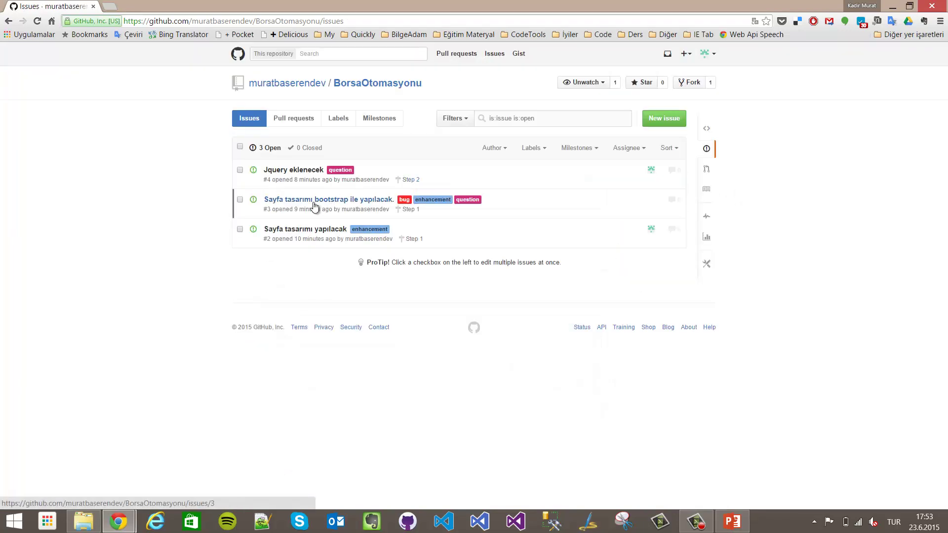
left_click(379, 202)
left_click(637, 283)
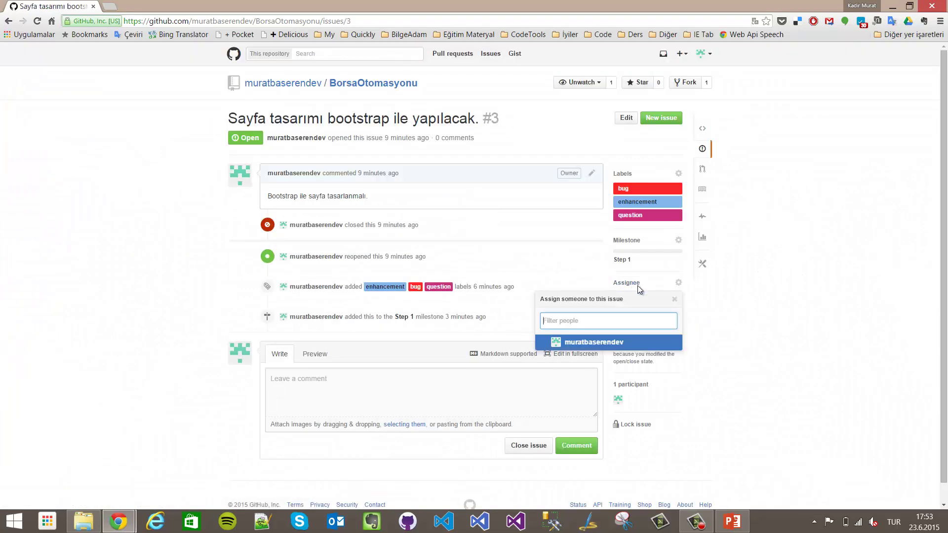
left_click(627, 344)
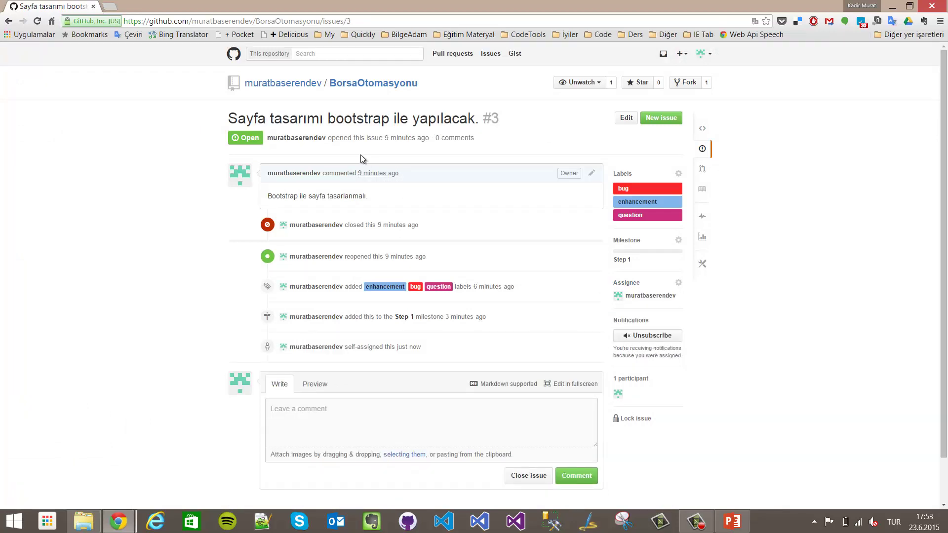
Return to the repository's open issue list, visiting the labels page on the way.
left_click(702, 148)
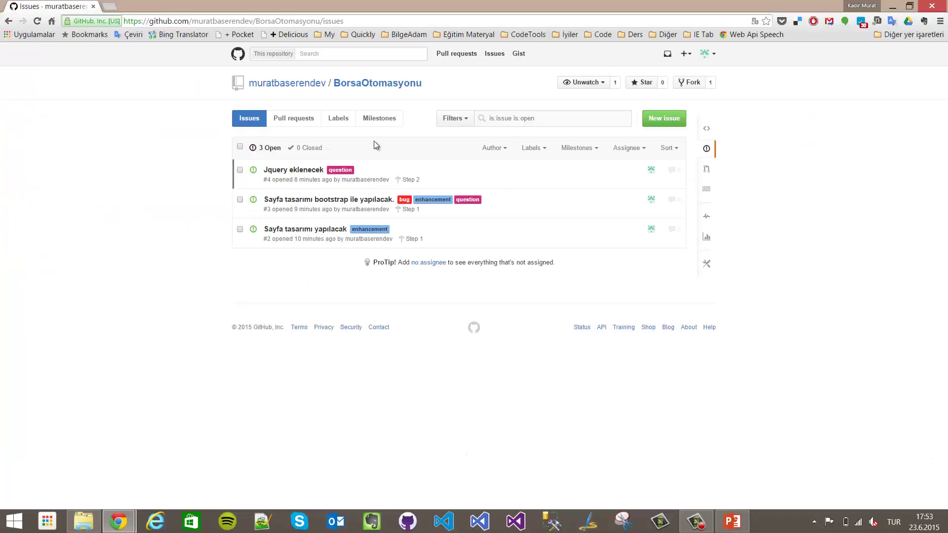
left_click(343, 119)
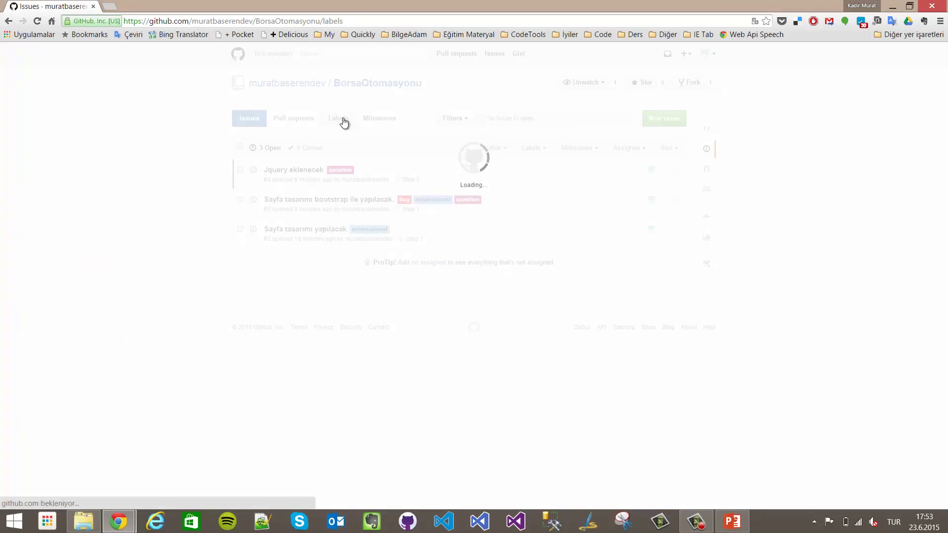
left_click(261, 119)
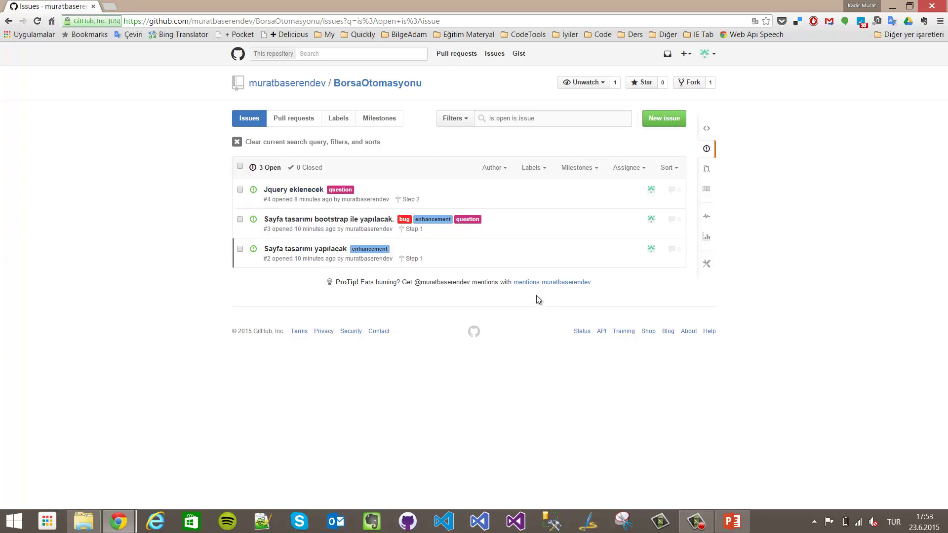
Select the issues "Jquery eklenecek" and "Sayfa tasarımı bootstrap ile yapılacak." in the list, and deselect both again.
left_click(241, 190)
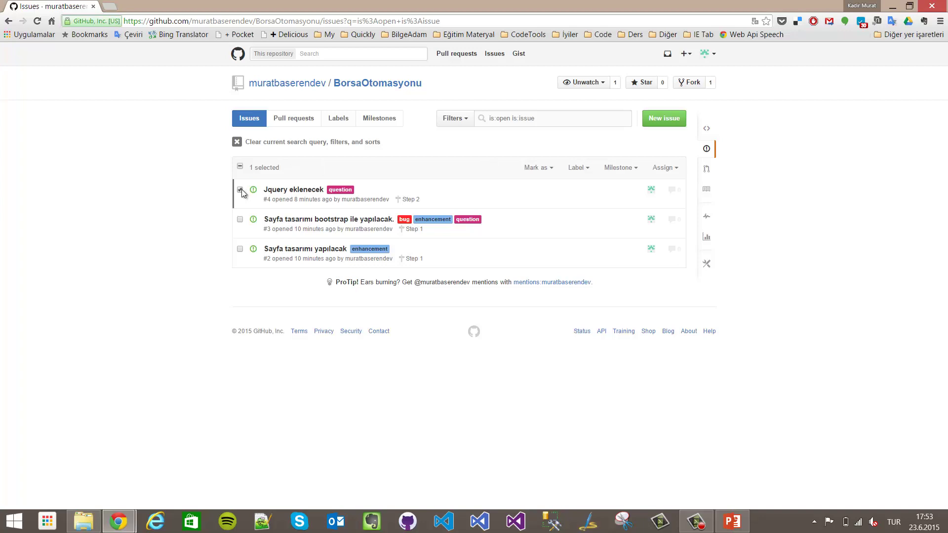
left_click(241, 219)
left_click(240, 220)
left_click(240, 190)
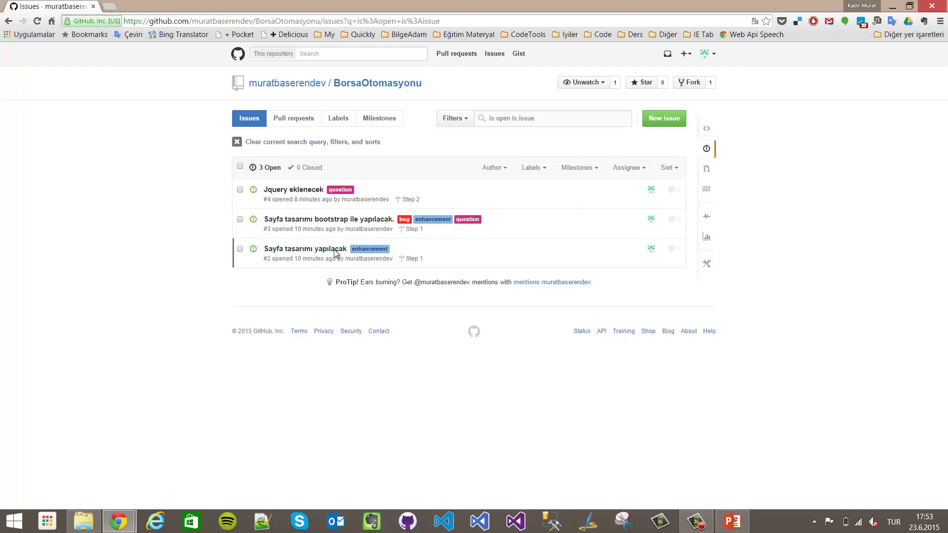
Switch the list to closed issues and back to open ones, and look at the authors available for filtering.
left_click(310, 170)
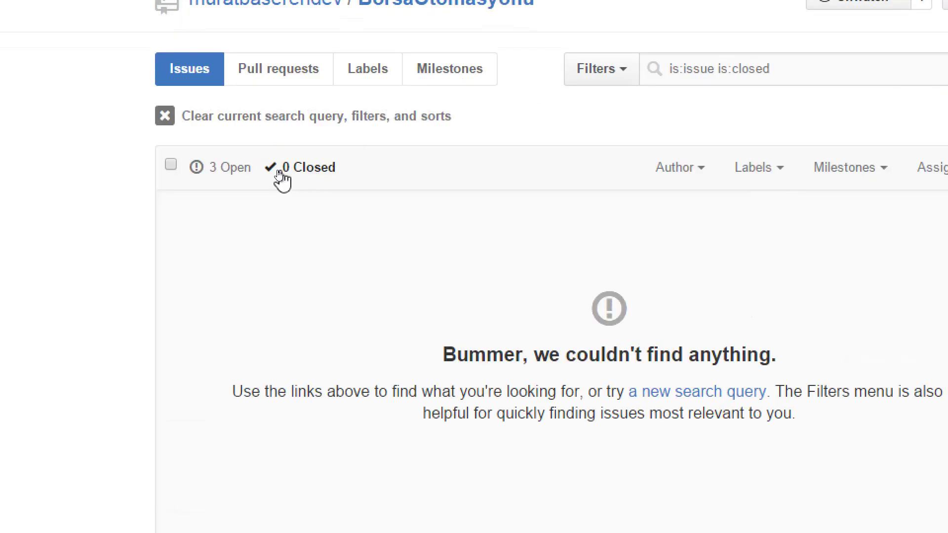
left_click(235, 177)
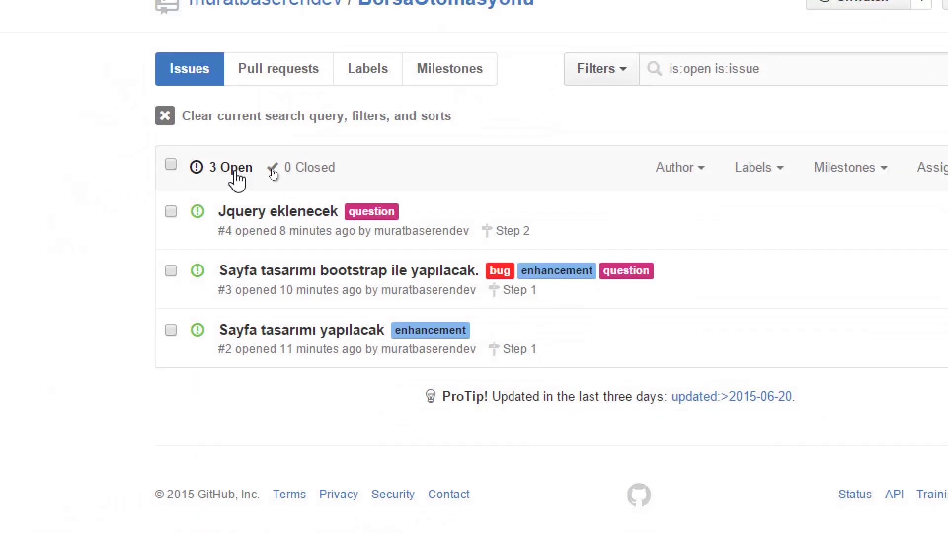
left_click(713, 168)
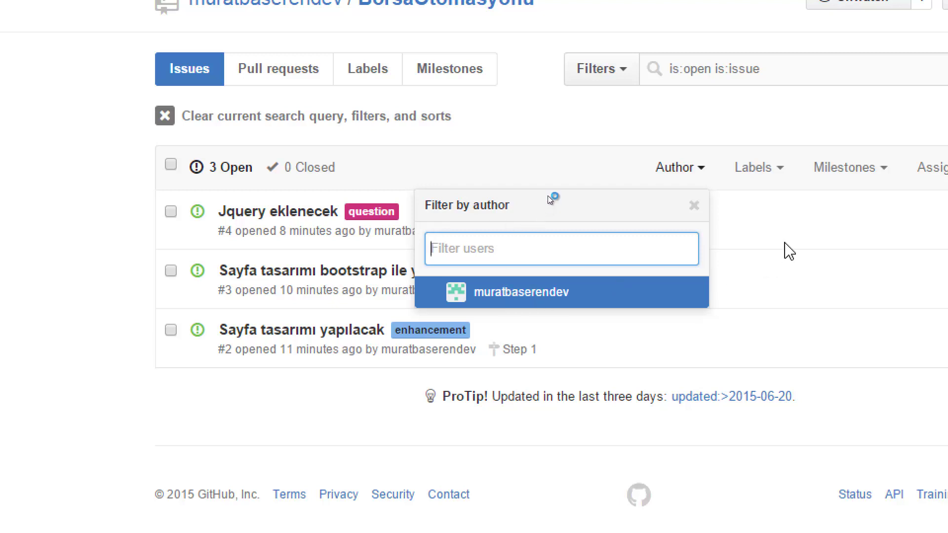
left_click(786, 220)
left_click(783, 214)
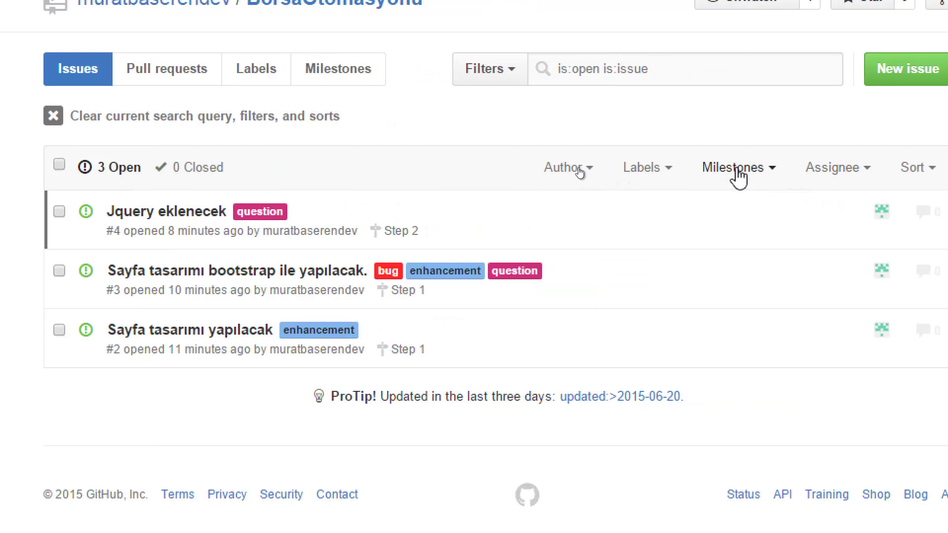
Filter the open issues to those assigned to nobody, and switch the assignee filter to the repository owner.
left_click(826, 170)
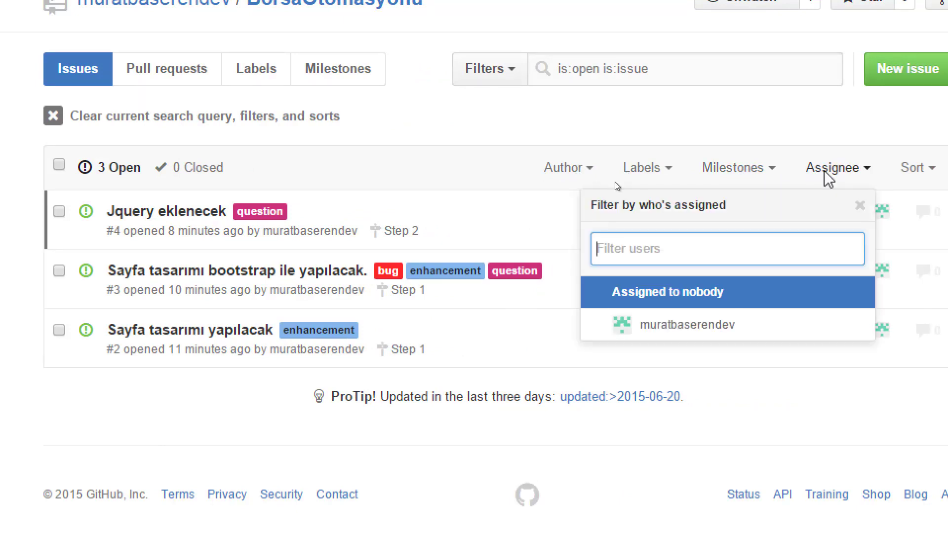
left_click(739, 295)
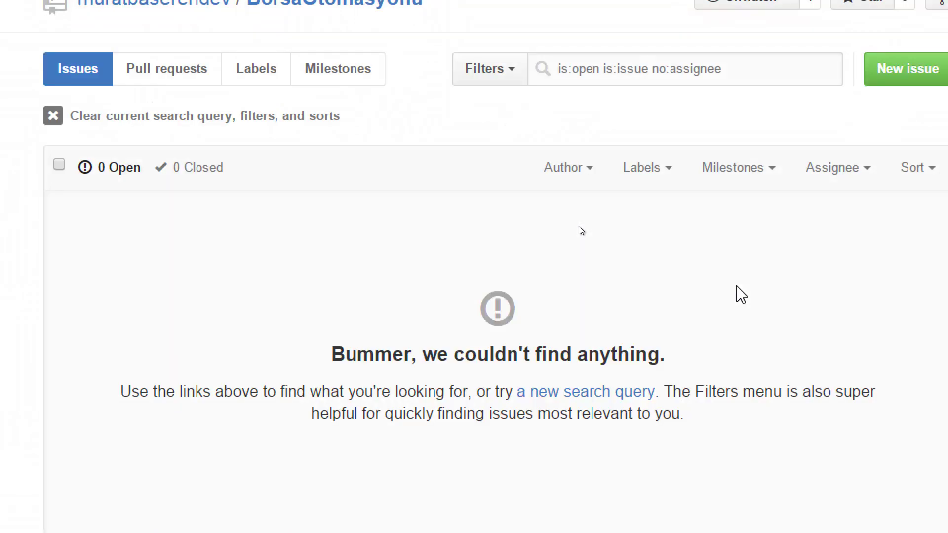
left_click(830, 170)
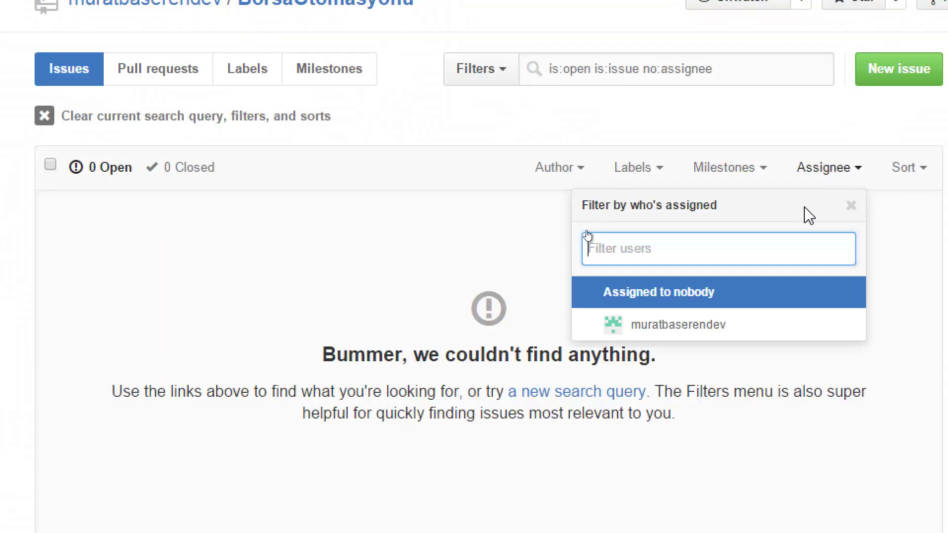
left_click(723, 332)
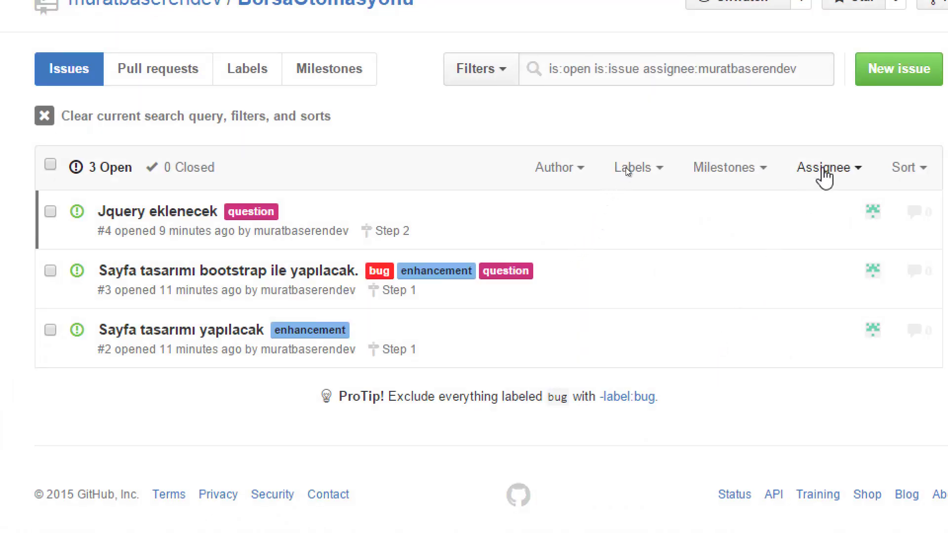
Look at the assignee filter choices again without changing them, and clear the current search query and filters.
left_click(824, 172)
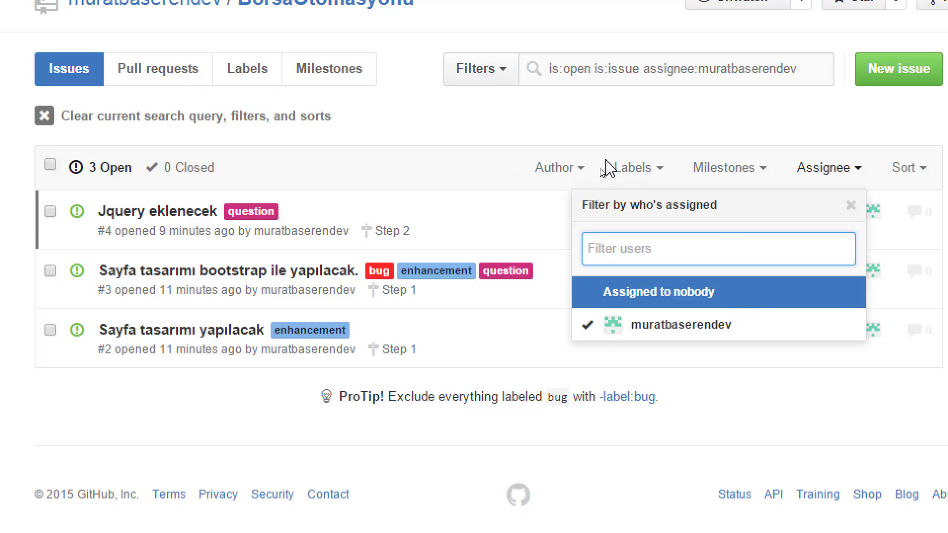
left_click(438, 169)
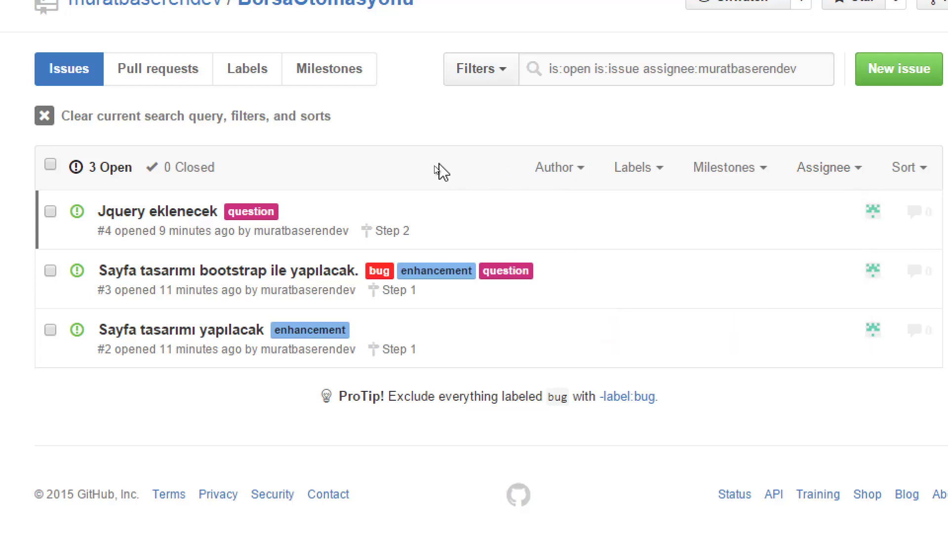
left_click(83, 116)
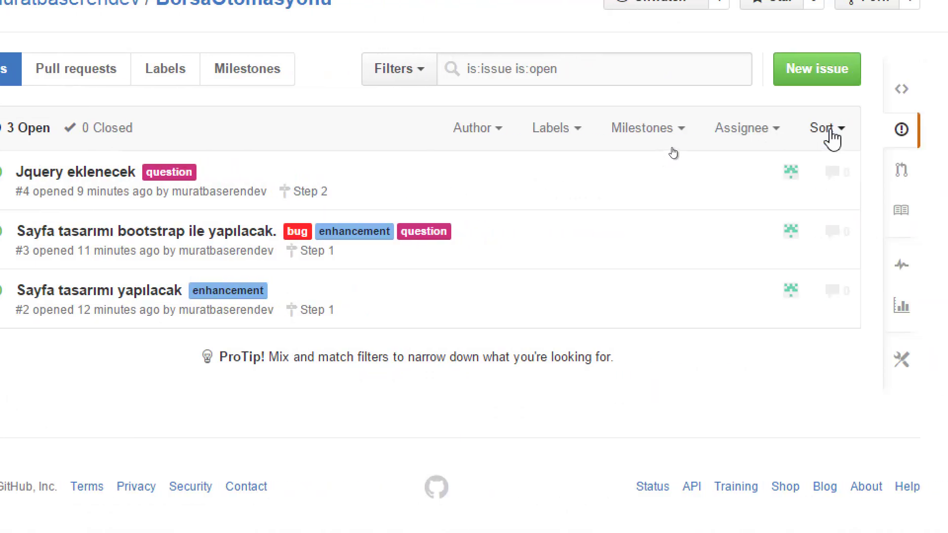
Look at the sort options of the issue list and view the issue "Jquery eklenecek", returning to the list.
left_click(832, 129)
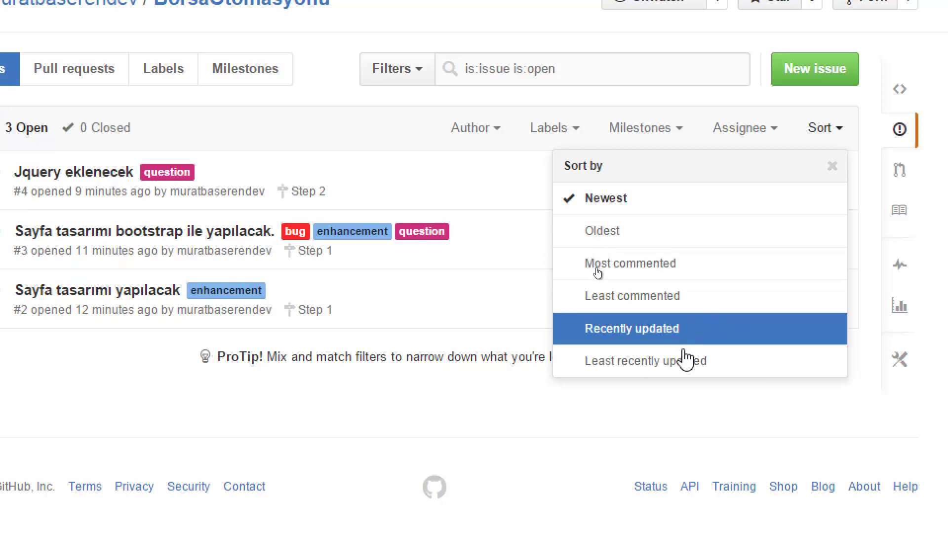
left_click(505, 202)
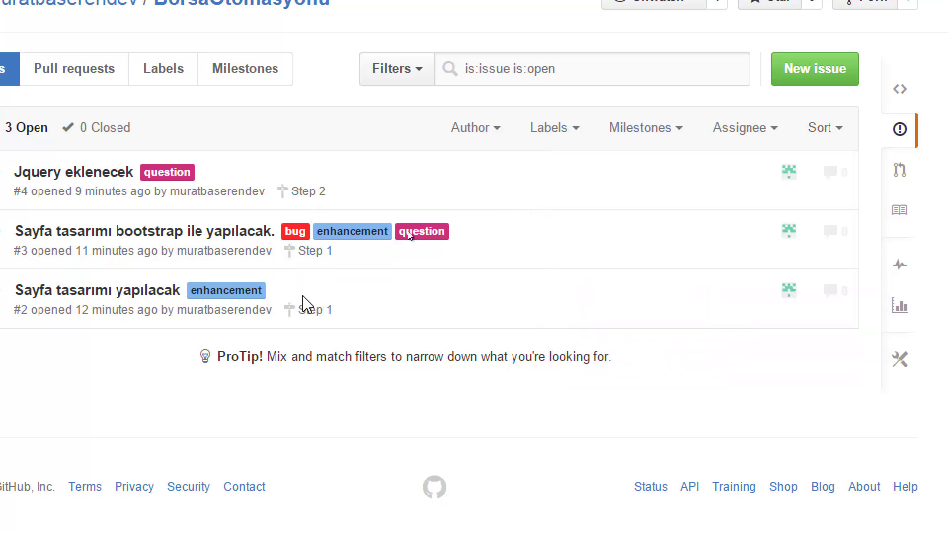
left_click(831, 174)
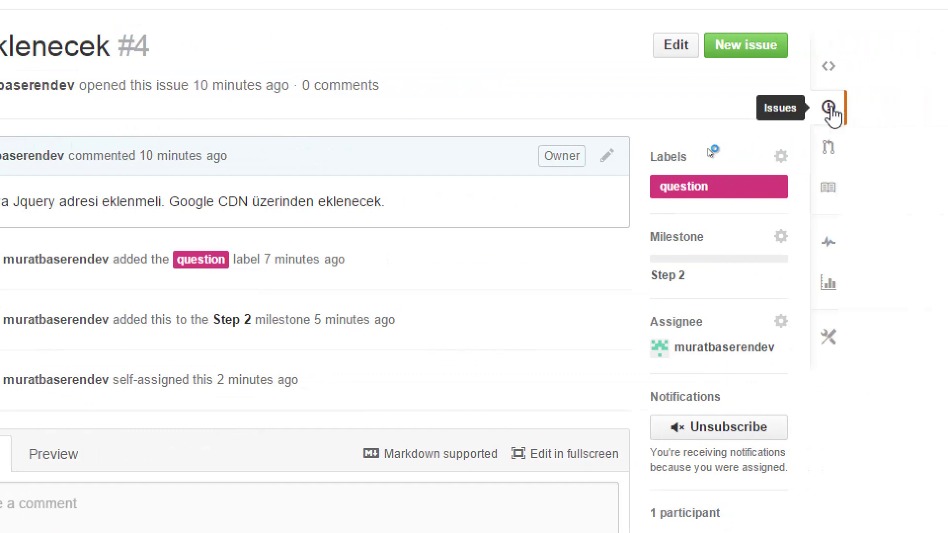
left_click(871, 106)
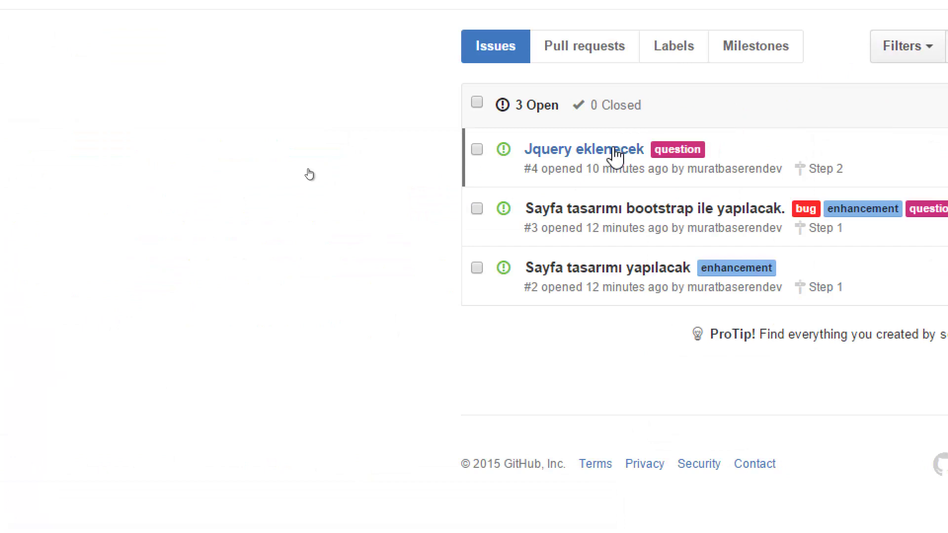
Open the issue "Jquery eklenecek" and post the comment "Google CDN üzerinden çalışmayalım. Kendi CDN sunucumuz üzerinden jquery dosyasını çekelim.".
left_click(615, 154)
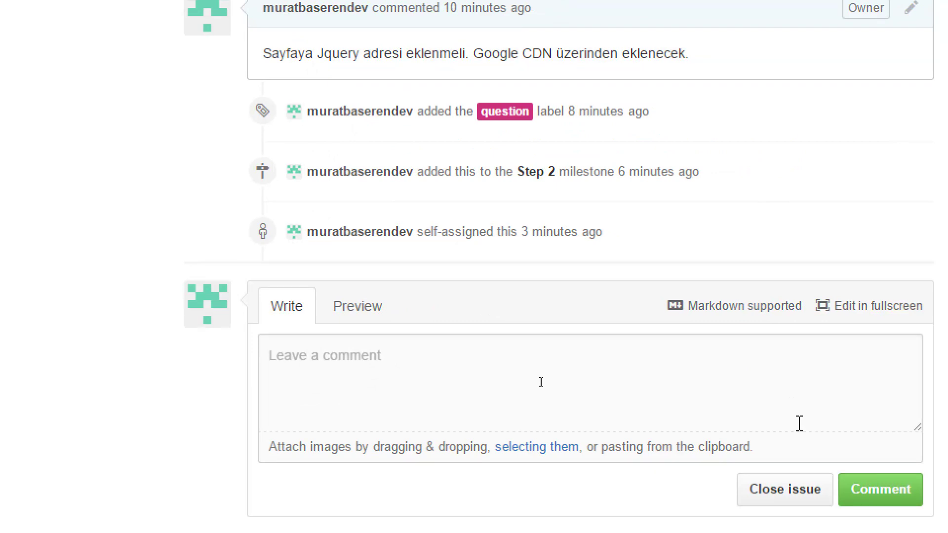
left_click(781, 398)
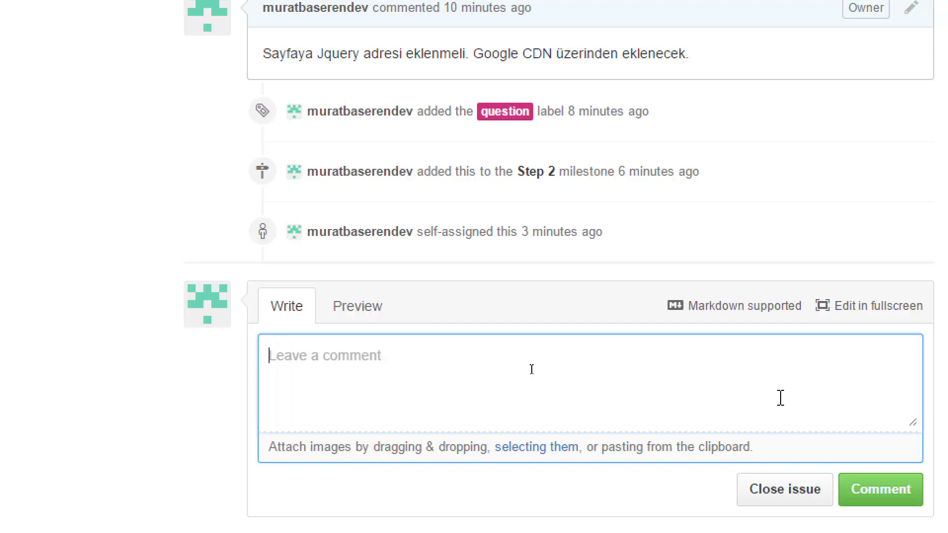
type("Google")
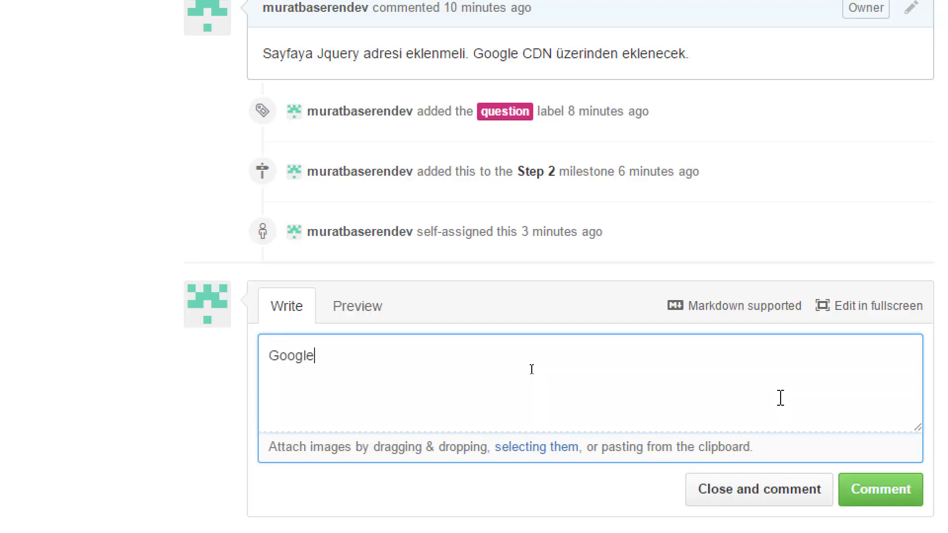
type(" CDN üzerin")
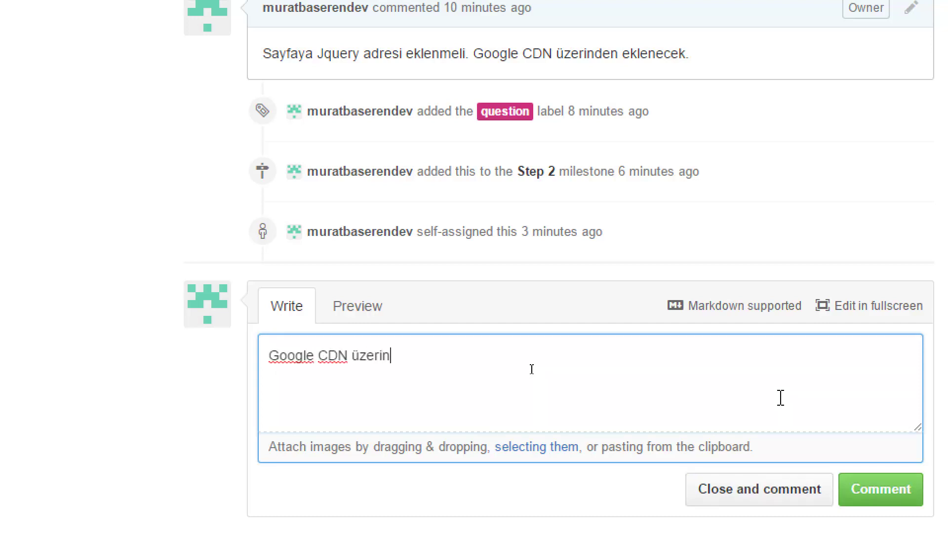
type("den çalışmaya")
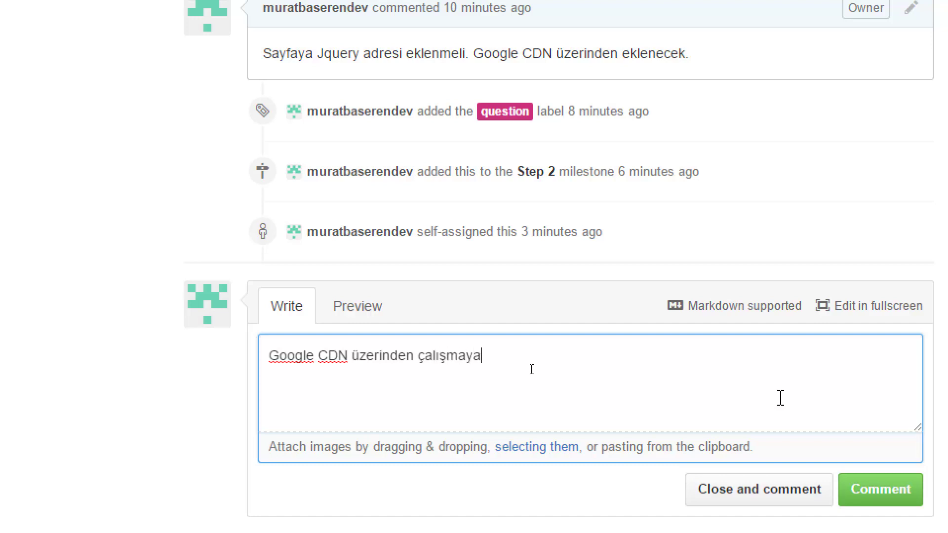
type("lım. Kendi CDN sun")
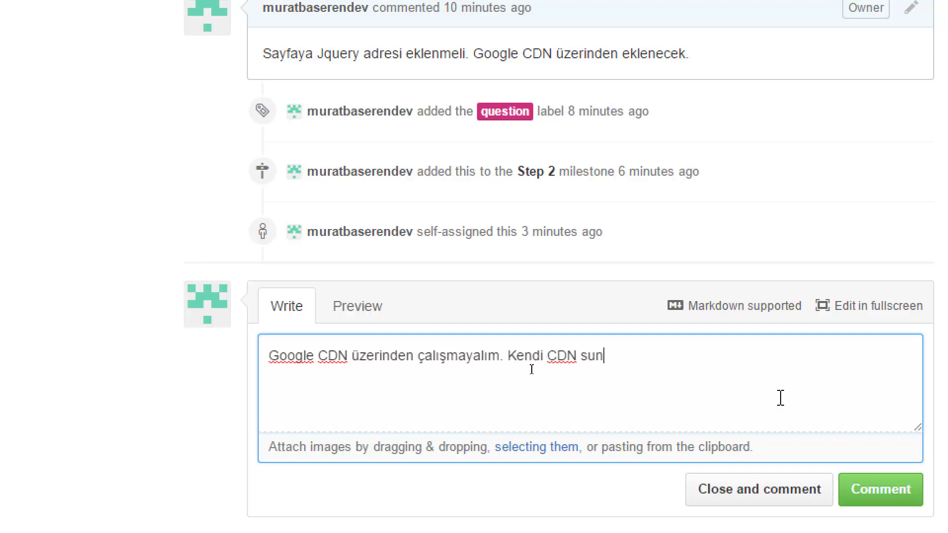
key("BackSpace")
key("BackSpace")
key("BackSpace")
type("üze")
key("BackSpace")
key("BackSpace")
key("BackSpace")
type("sunucumuz")
type(" üzerinden ")
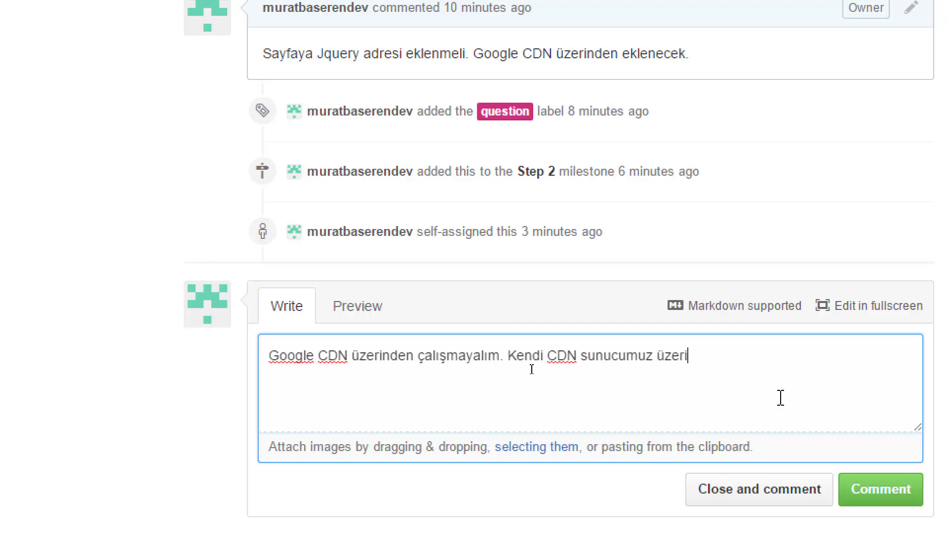
type("jquery dosyasını çekelim.")
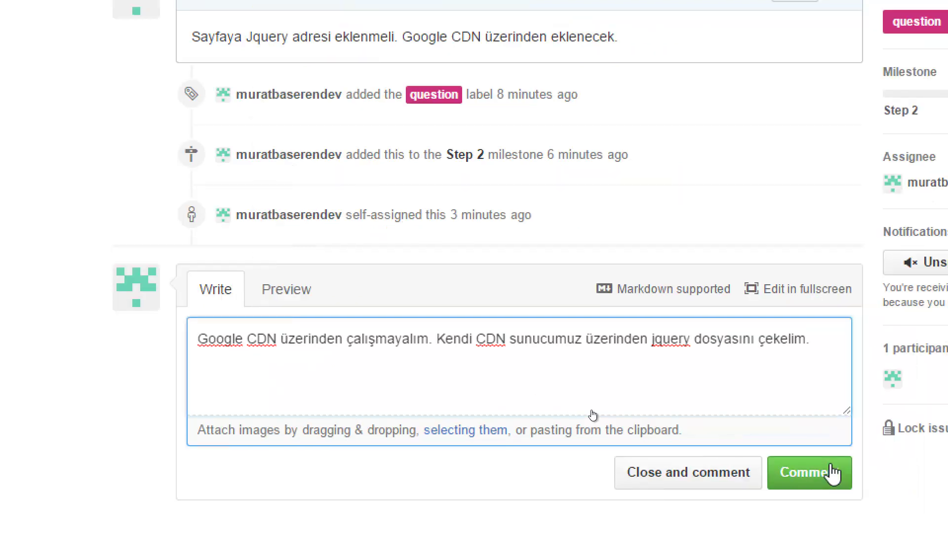
left_click(833, 473)
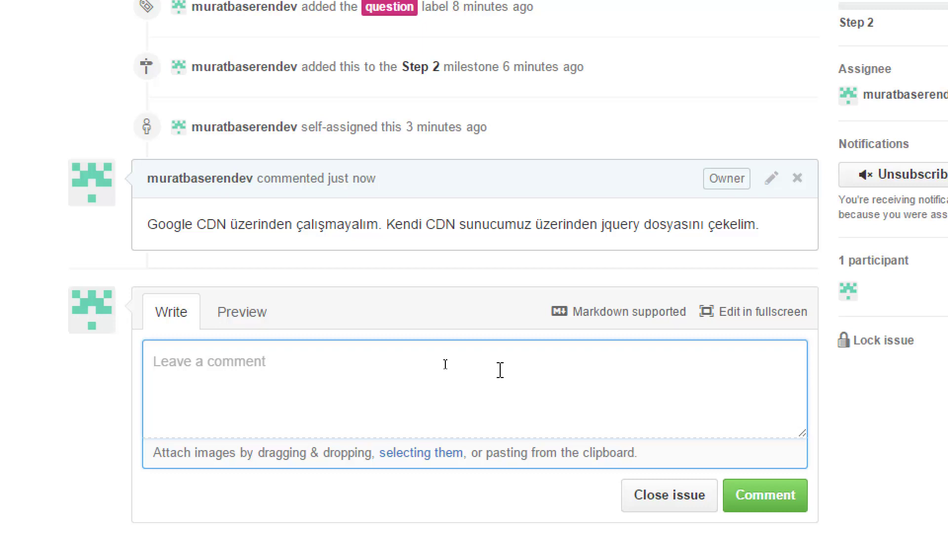
Close the issue with the comment "Kendi CDN 'imiz üzerinden geliştirme yapılmıştır.".
scroll(500, 370, "down", 1)
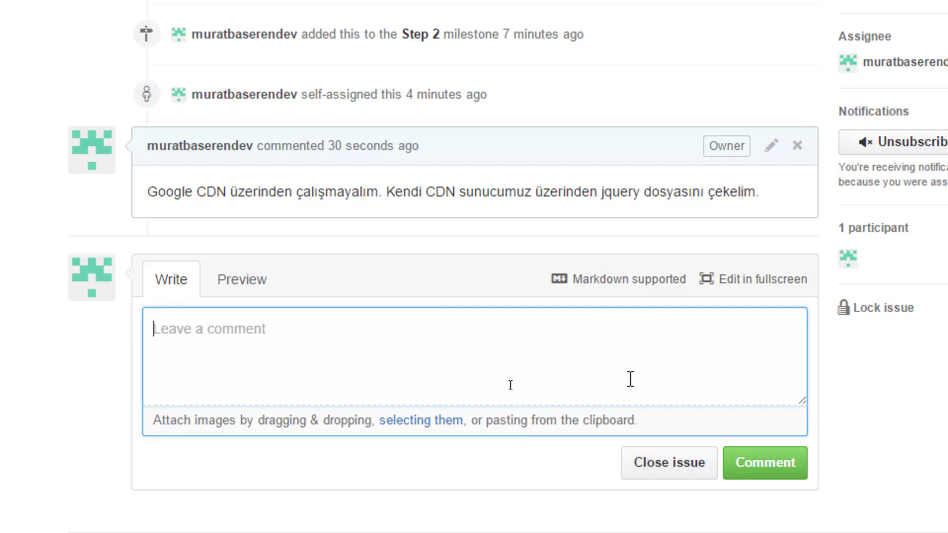
type("Kendi ")
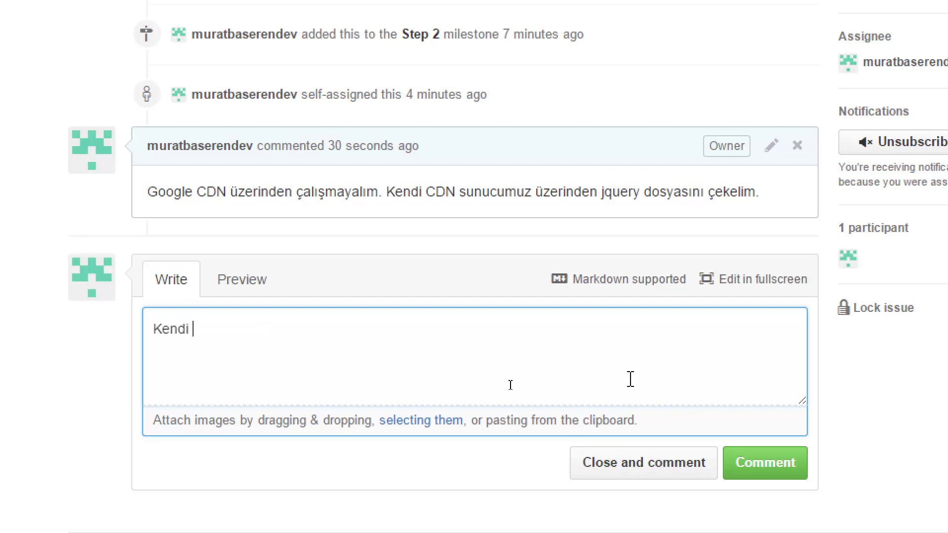
type("CDN 'imiz ")
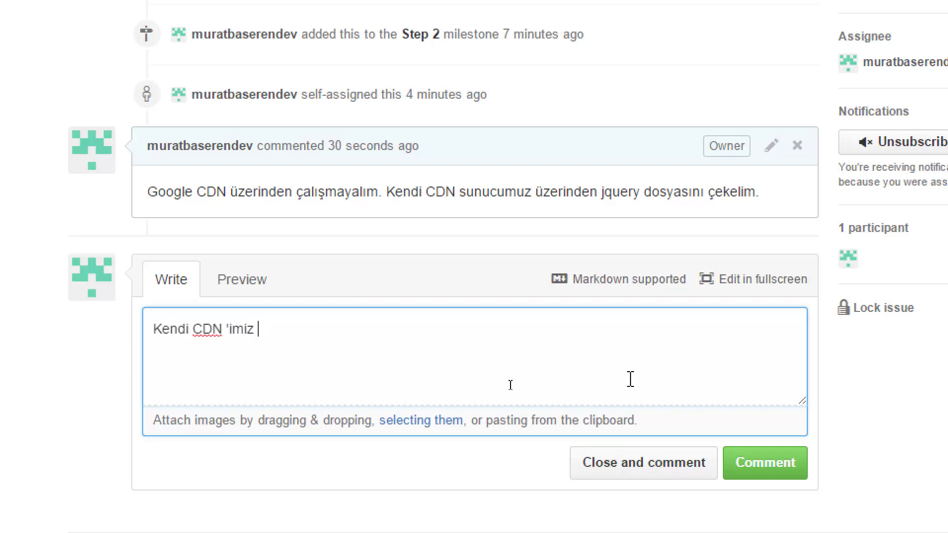
type("üzerinden so")
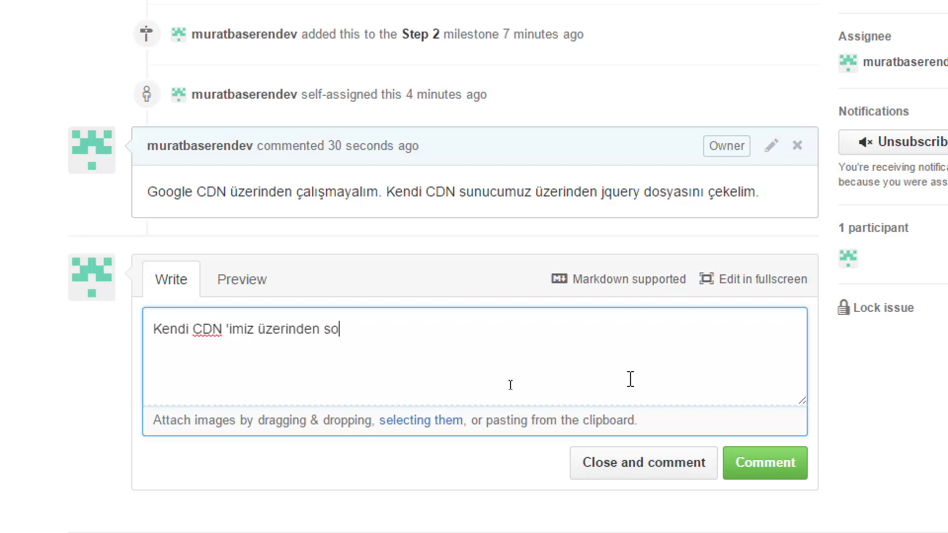
type("run çözülmüştür.")
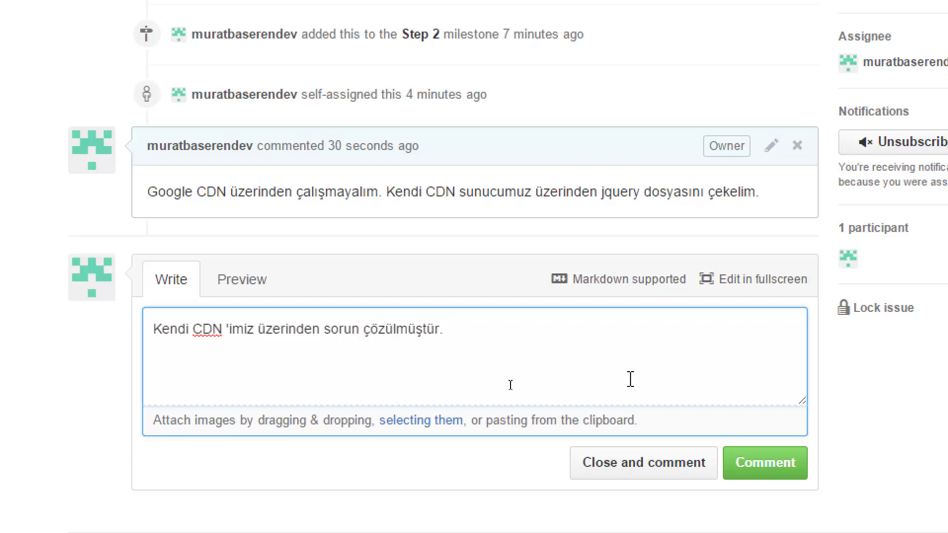
key("ctrl+shift+Left")
key("ctrl+shift+Left")
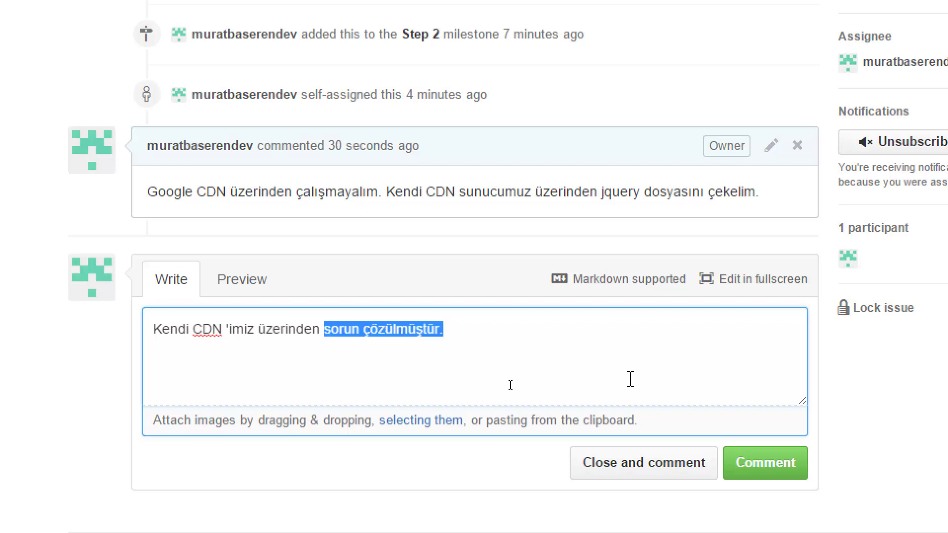
type("geliştirme yapı")
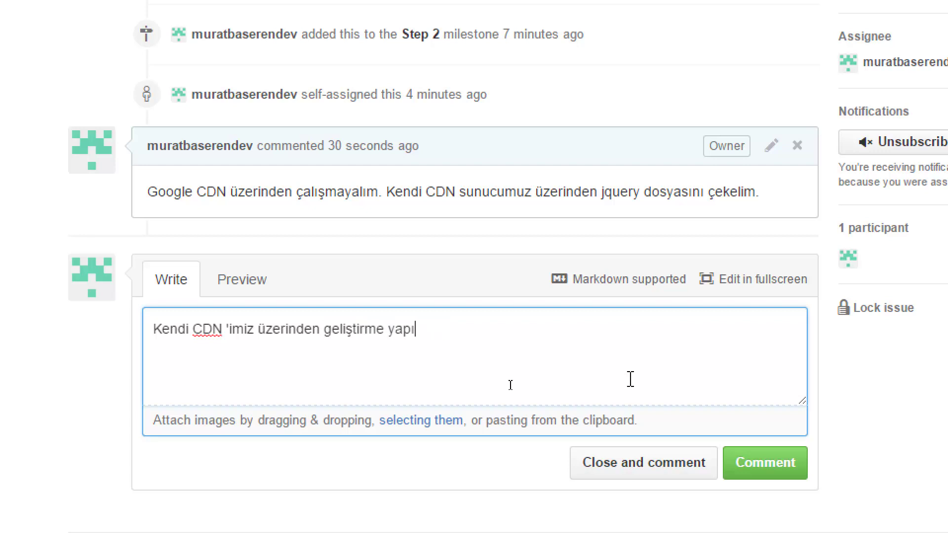
type("lmıştır.")
left_click(674, 469)
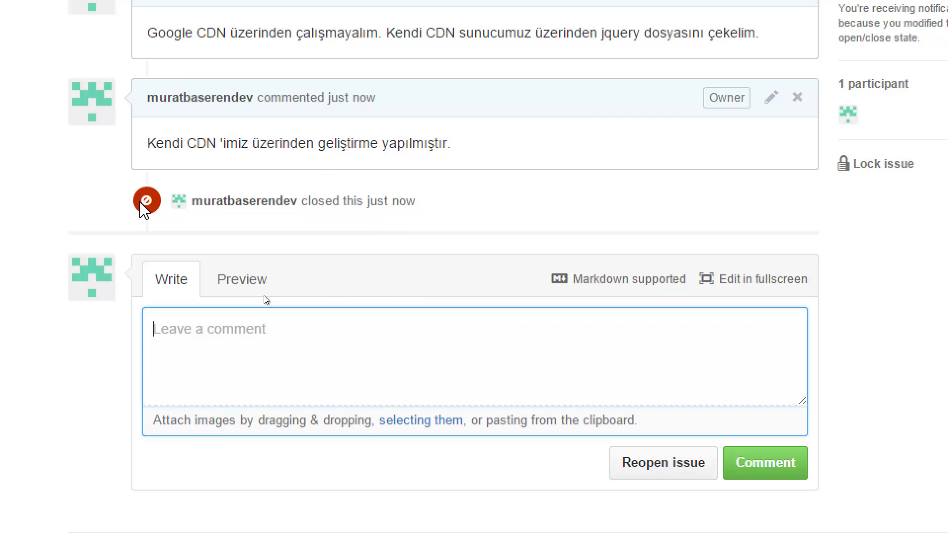
Dismiss the low-battery warning and review the issue's status and history from its beginning.
scroll(323, 170, "up", 2)
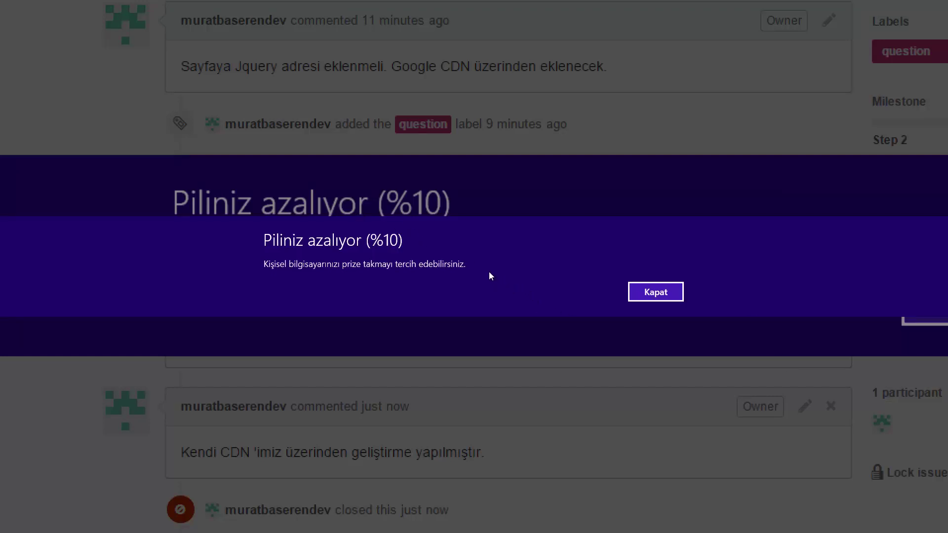
left_click(647, 291)
scroll(494, 173, "up", 2)
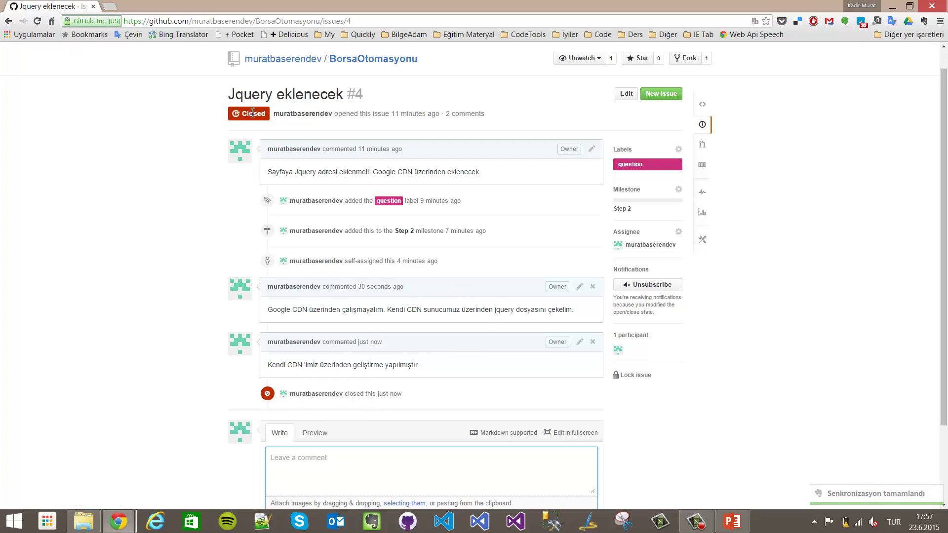
Return to the repository's issue list, view the closed issues, and clear the query to list the open ones again.
left_click(702, 124)
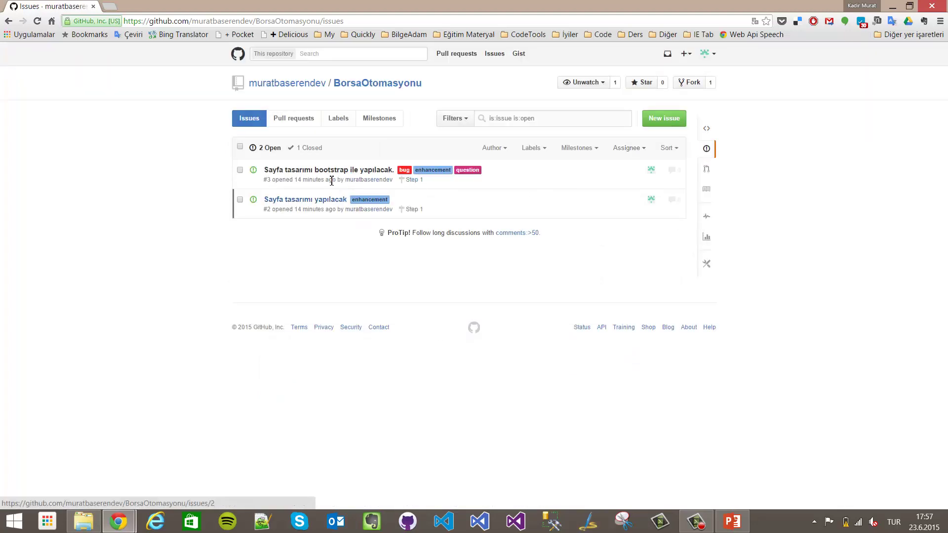
left_click(307, 149)
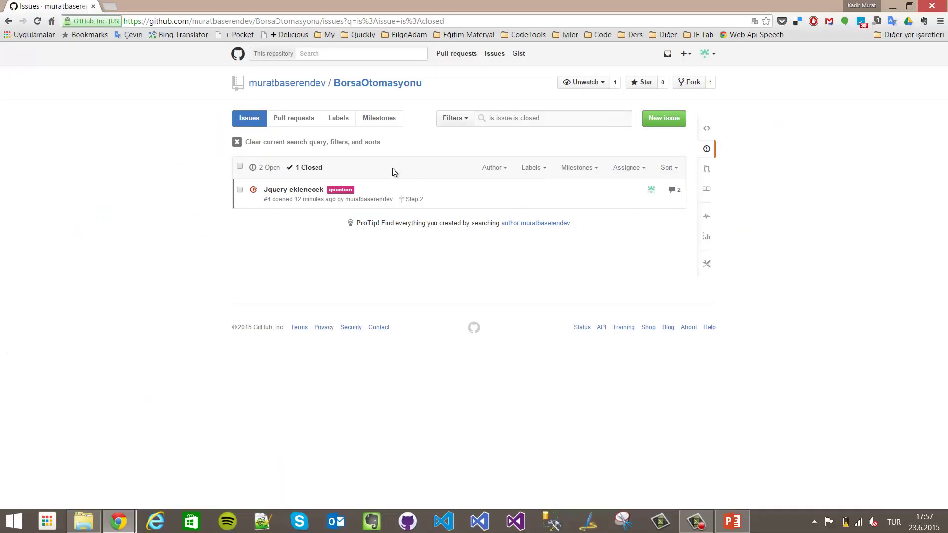
left_click(237, 142)
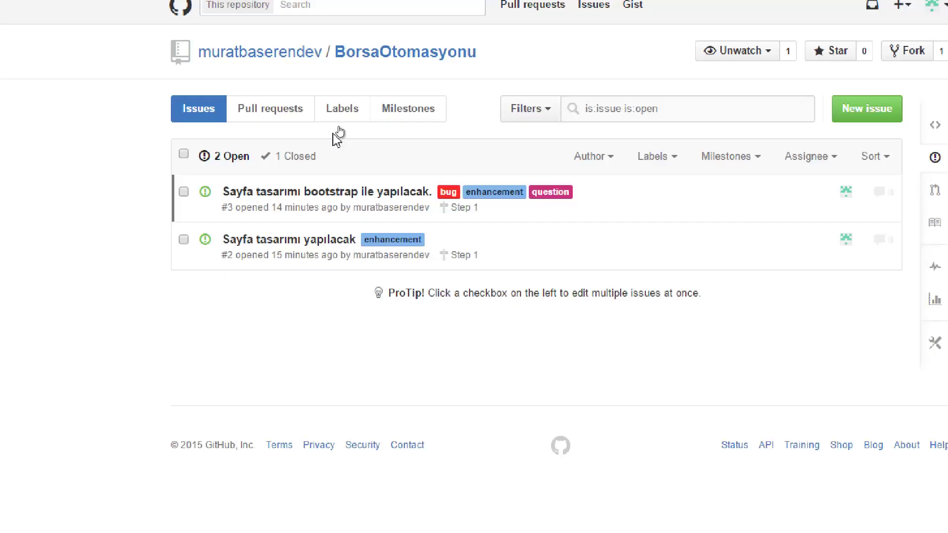
Look over the repository's labels, check the milestones' progress, and close the Step 2 milestone.
left_click(342, 119)
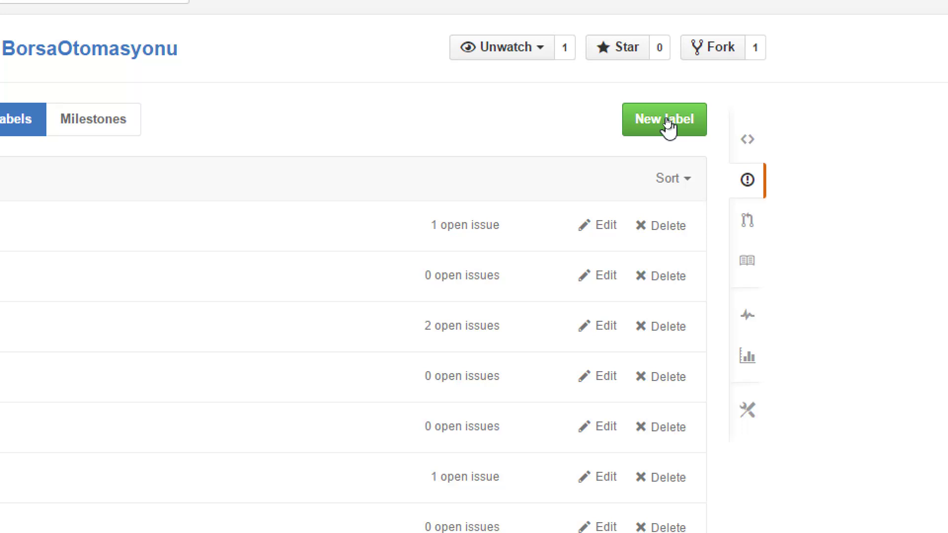
left_click(85, 119)
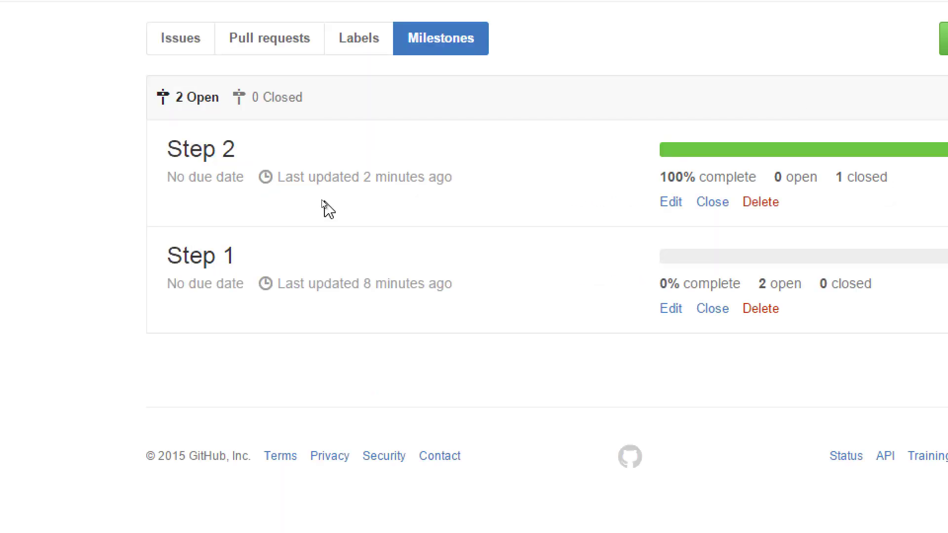
mouse_move(433, 283)
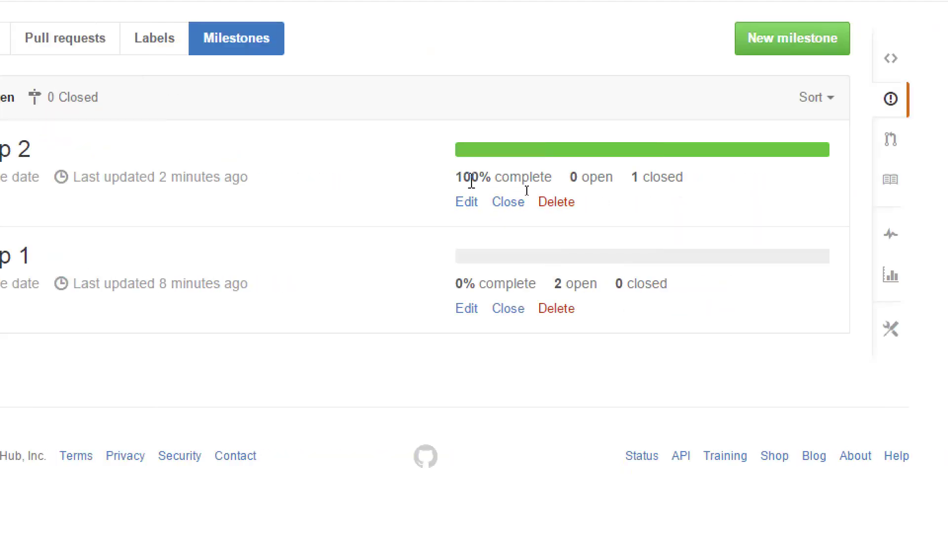
left_click_drag(464, 183, 550, 184)
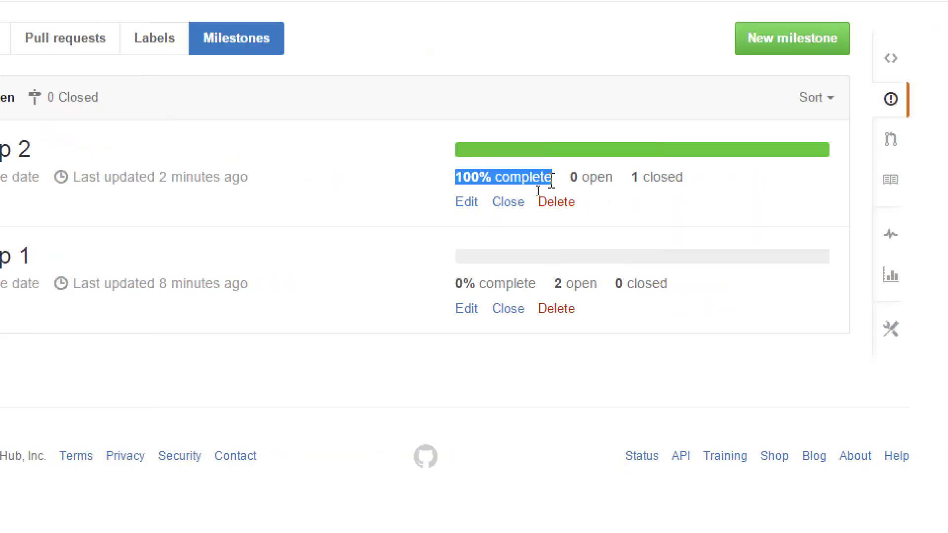
left_click(508, 210)
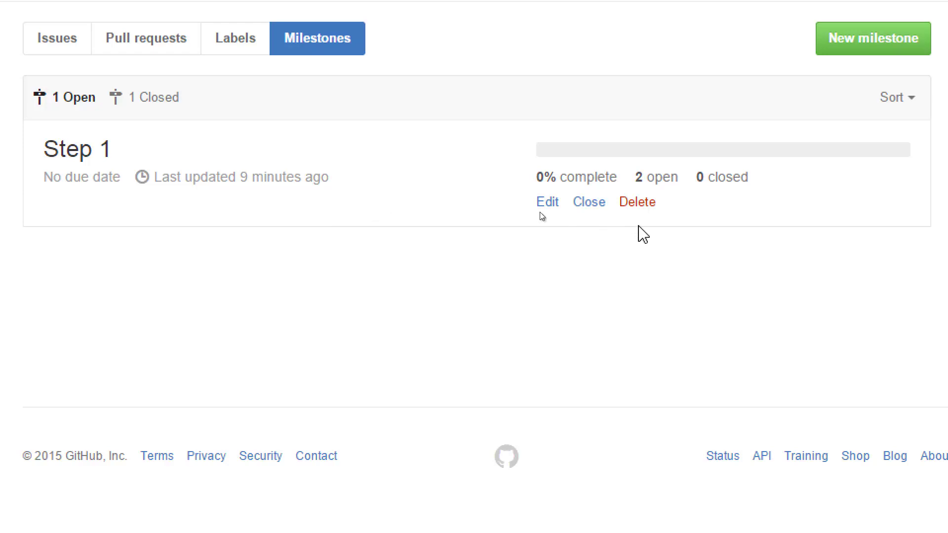
Examine the open issue count and completion percentage of the Step 1 milestone.
double_click(640, 177)
double_click(670, 178)
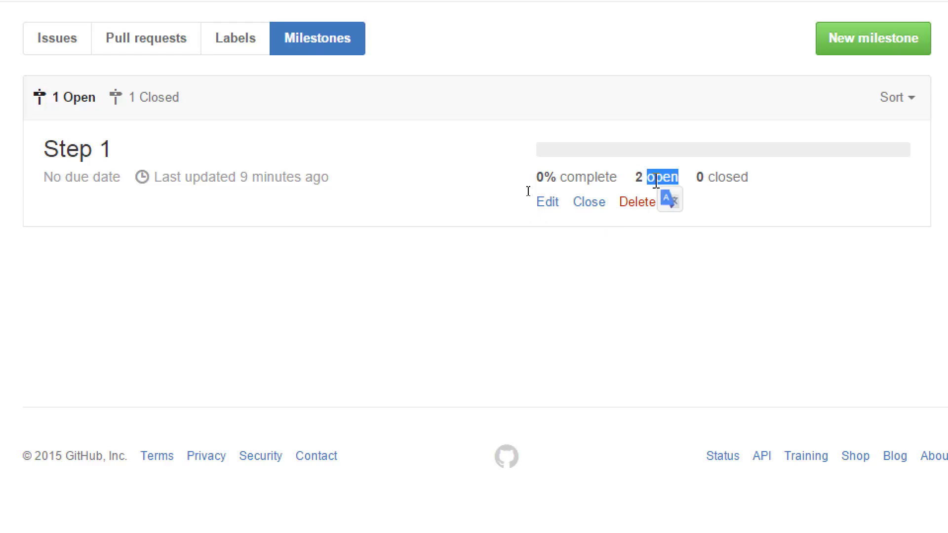
double_click(594, 178)
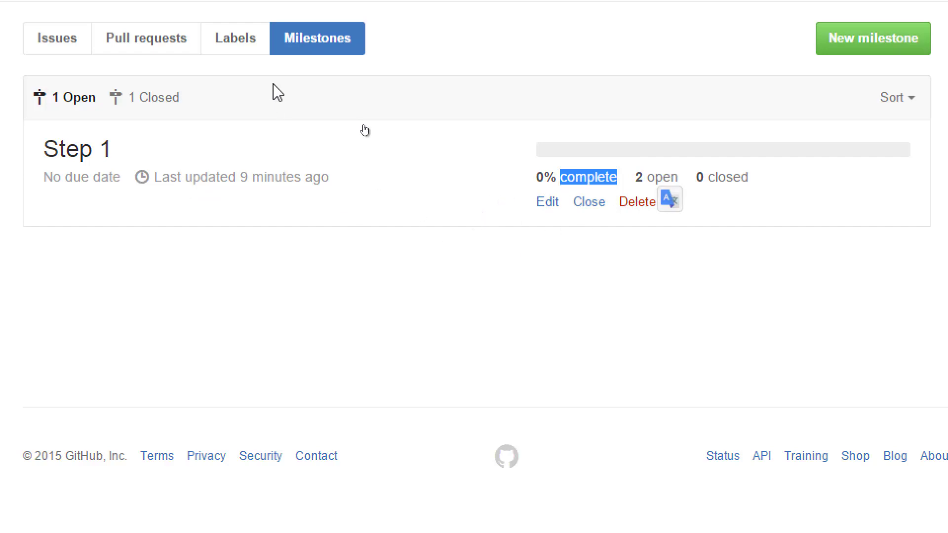
Look at the repository's open and closed pull requests, and return to the issue list.
scroll(286, 84, "up", 1)
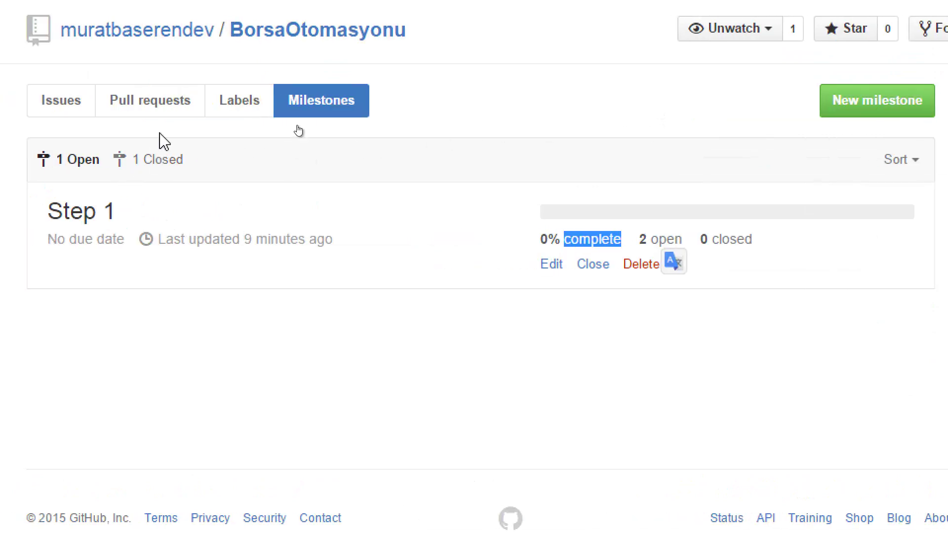
left_click(151, 109)
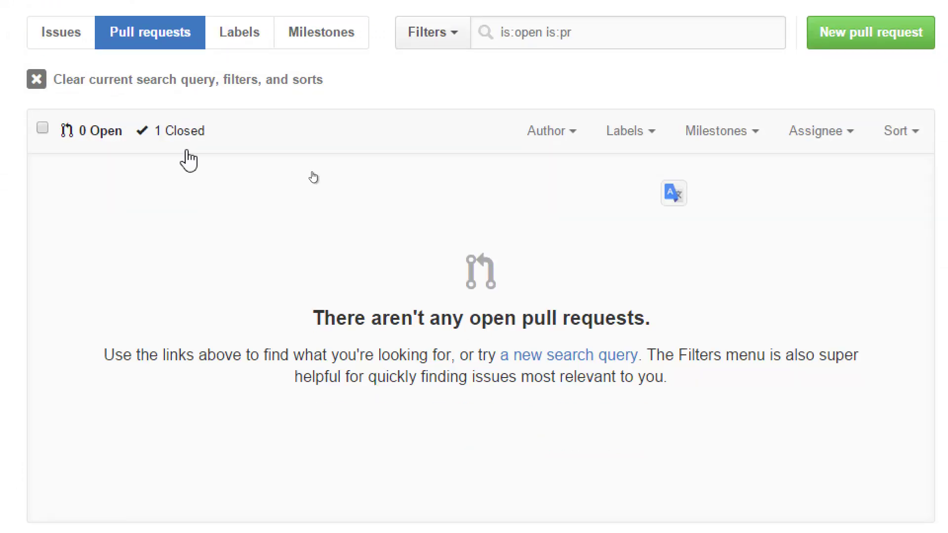
left_click(184, 132)
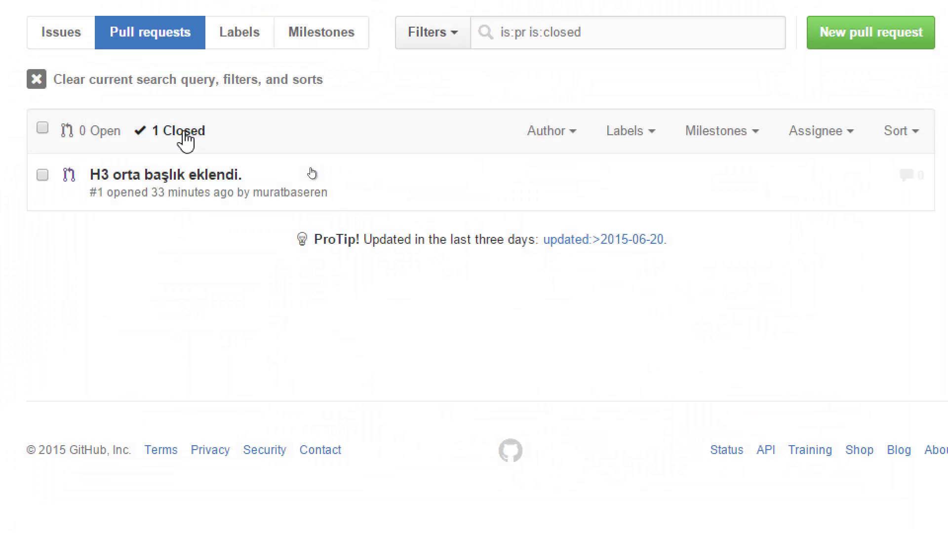
left_click(144, 166)
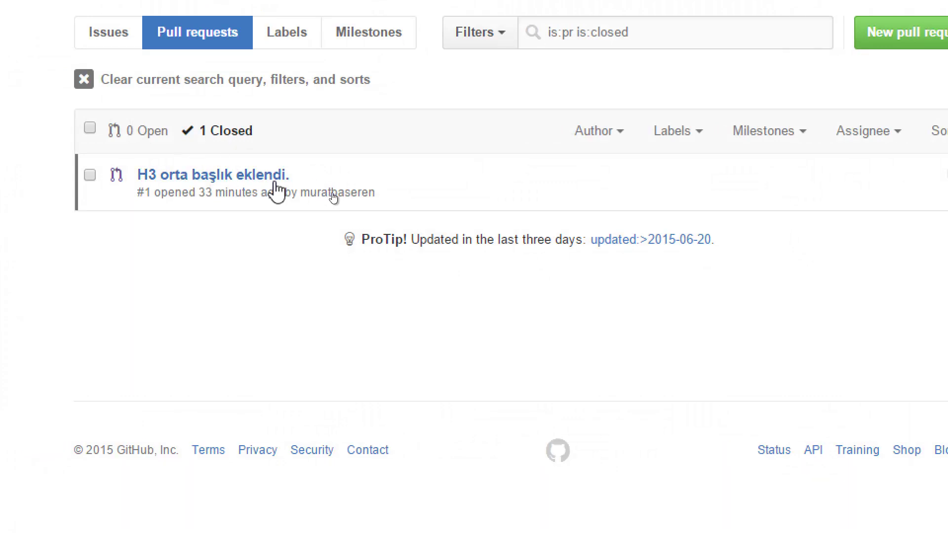
left_click(163, 138)
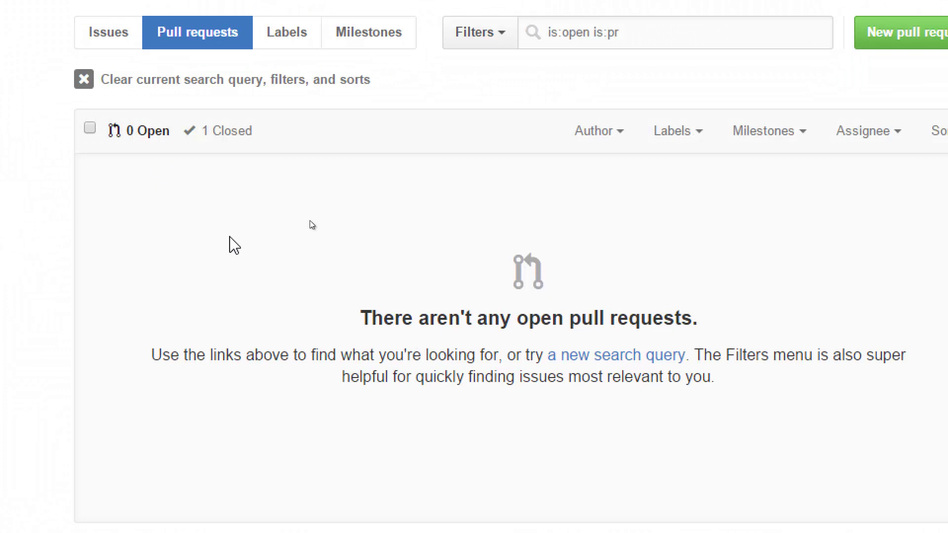
left_click(115, 32)
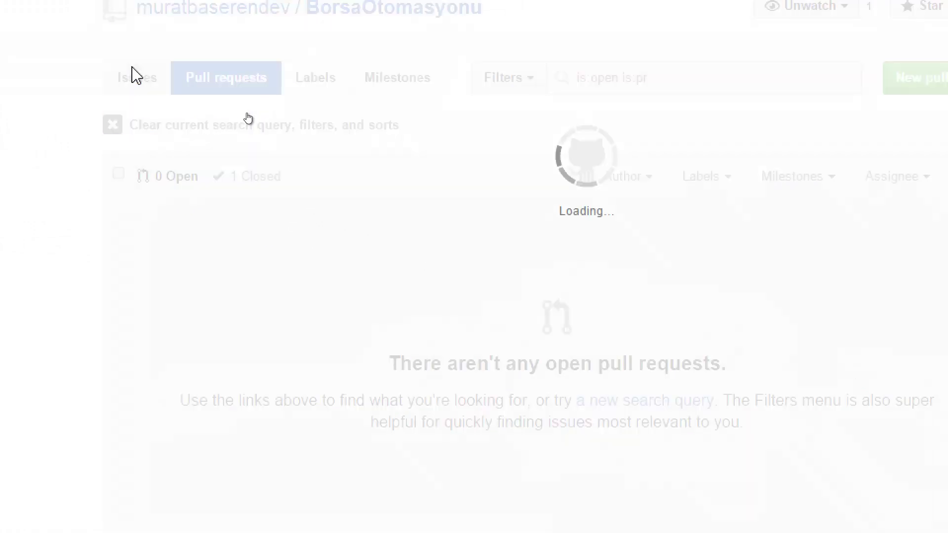